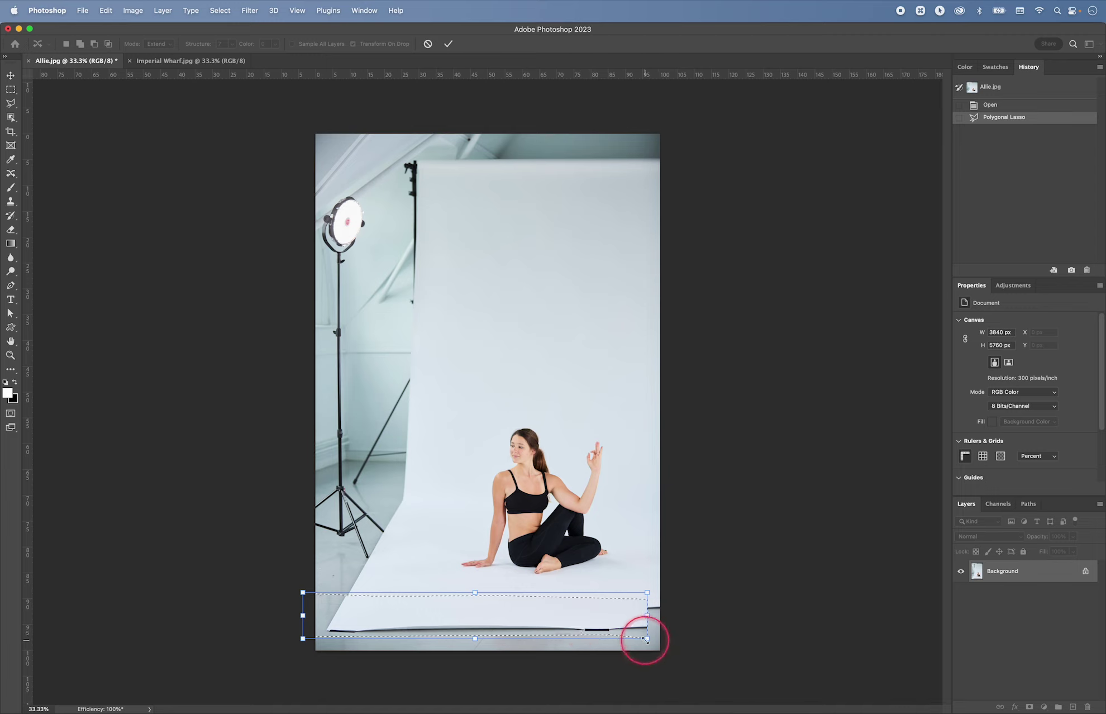
- Stretch the selected white floor strip past the photo's sides and bottom to cover the backdrop's edge, and apply the content-aware extension
{"action": "left_click_drag", "start_coordinate": [647, 638], "coordinate": [675, 651]}
{"action": "key", "text": "super+minus"}
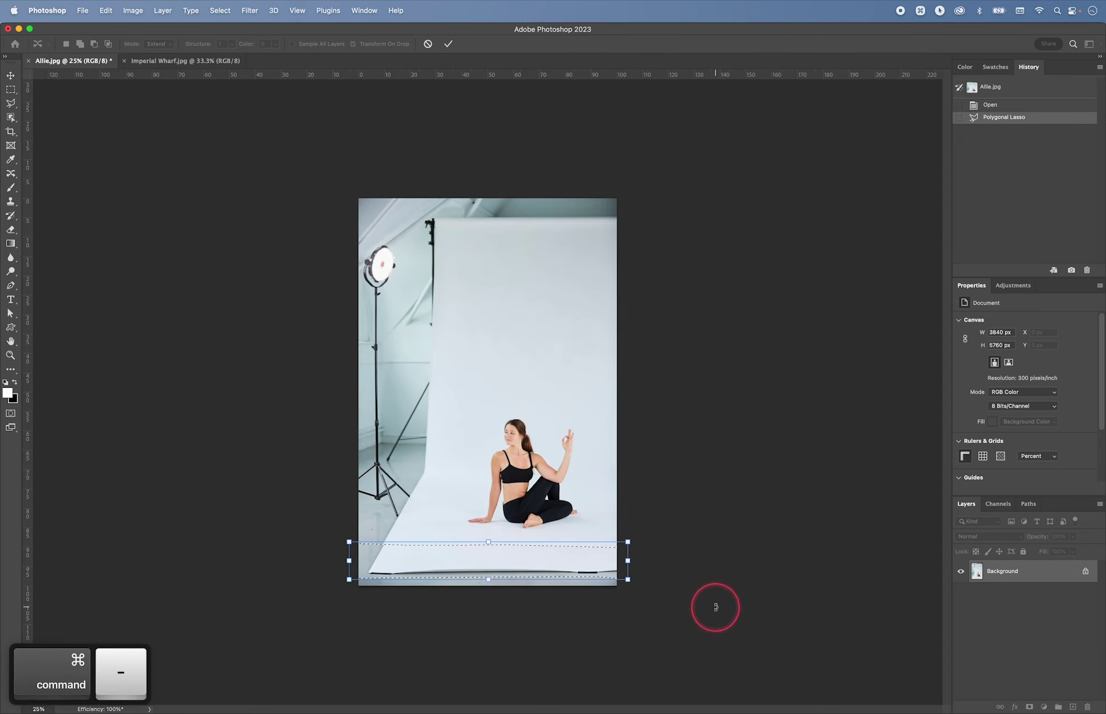
{"action": "left_click_drag", "start_coordinate": [348, 580], "coordinate": [322, 609]}
{"action": "left_click_drag", "start_coordinate": [449, 577], "coordinate": [503, 578]}
{"action": "left_click_drag", "start_coordinate": [657, 585], "coordinate": [731, 639]}
{"action": "left_click_drag", "start_coordinate": [600, 576], "coordinate": [592, 580]}
{"action": "left_click_drag", "start_coordinate": [724, 596], "coordinate": [811, 652]}
{"action": "left_click_drag", "start_coordinate": [565, 559], "coordinate": [552, 559]}
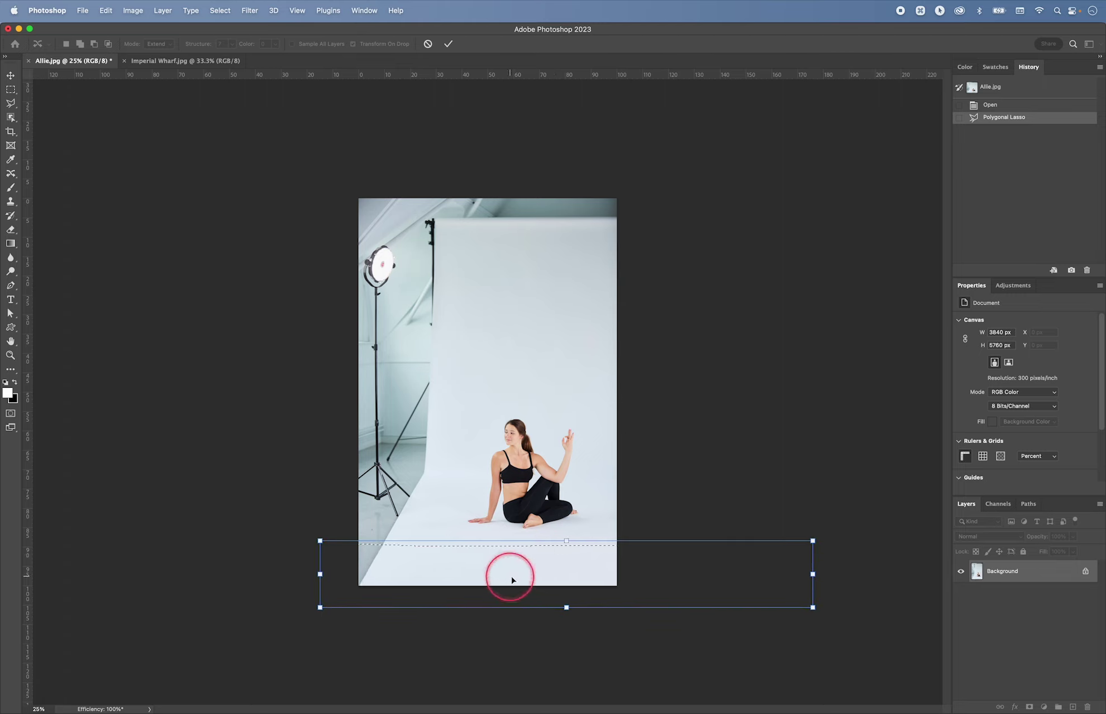
{"action": "key", "text": "Return"}
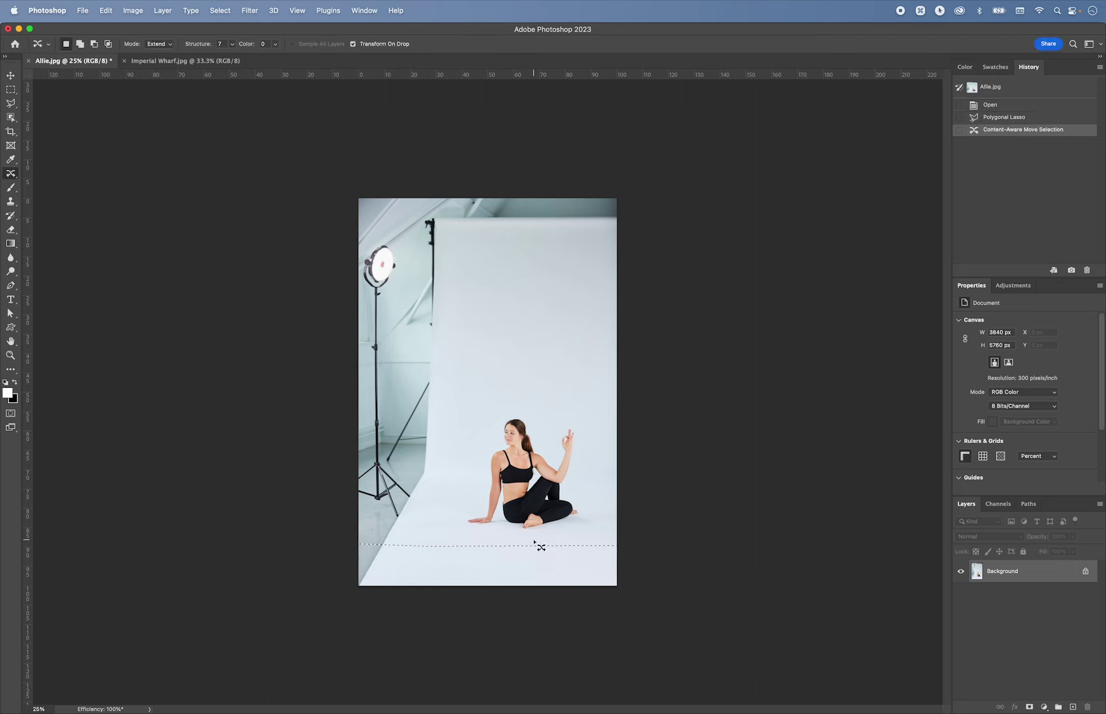
- Deselect the extended floor area and examine the fill below the woman
{"action": "key", "text": "super+d"}
{"action": "key", "text": "super+equal"}
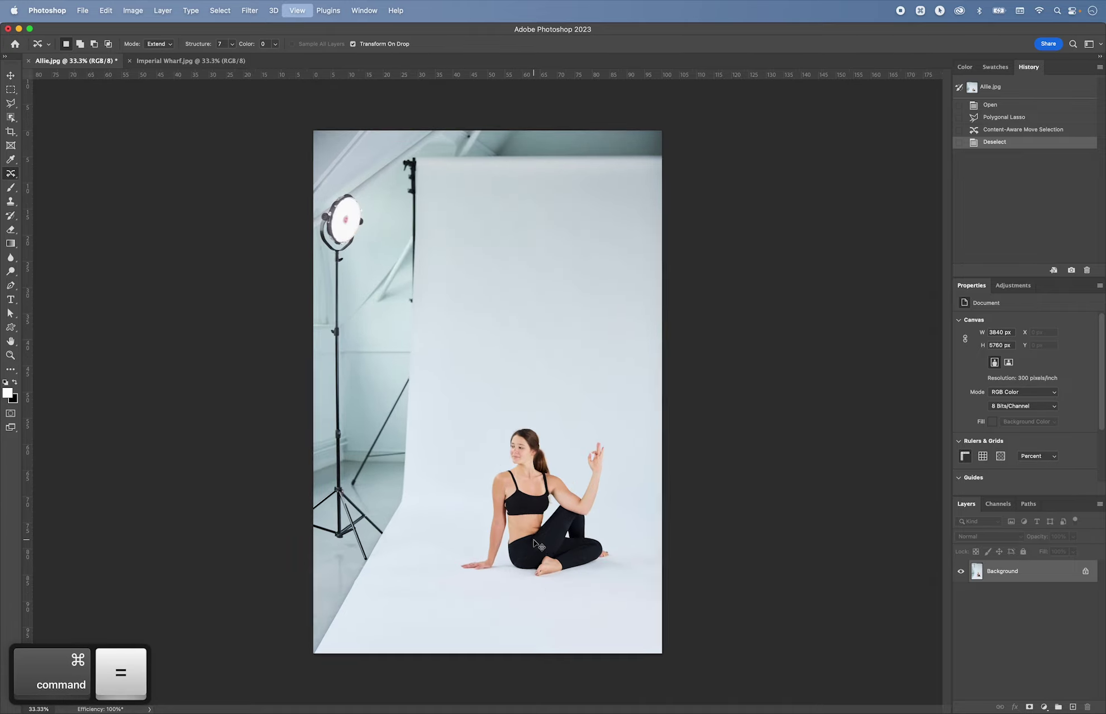
{"action": "key", "text": "super+equal"}
{"action": "left_click_drag", "start_coordinate": [595, 487], "coordinate": [625, 496]}
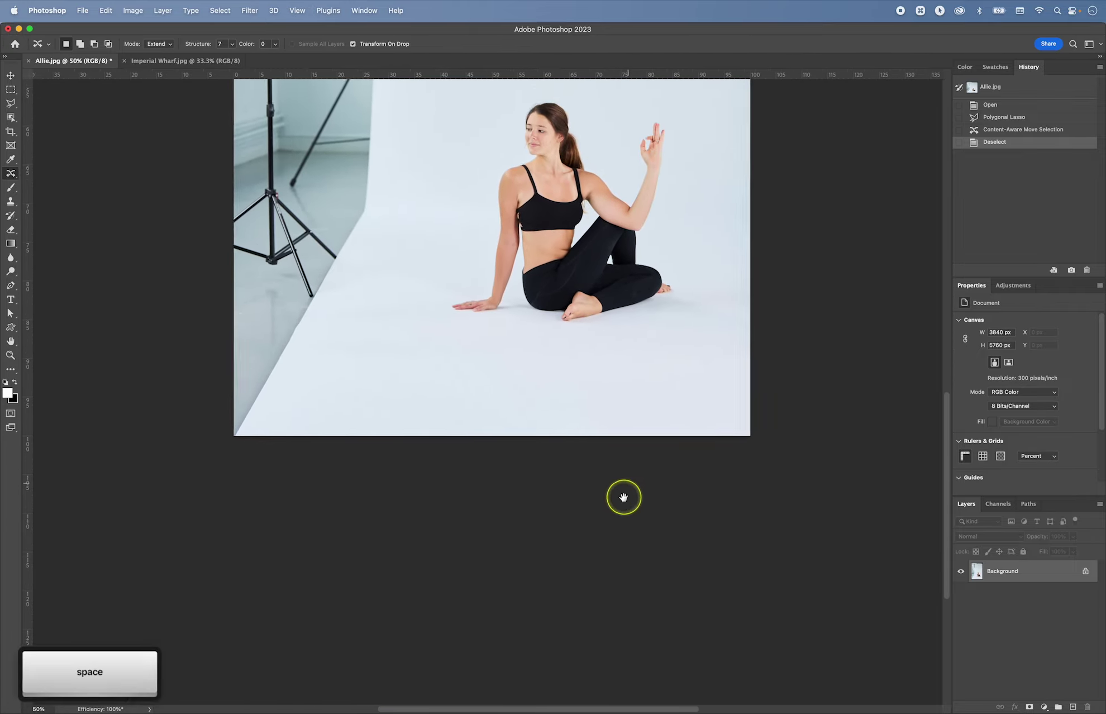
{"action": "key", "text": "super+minus"}
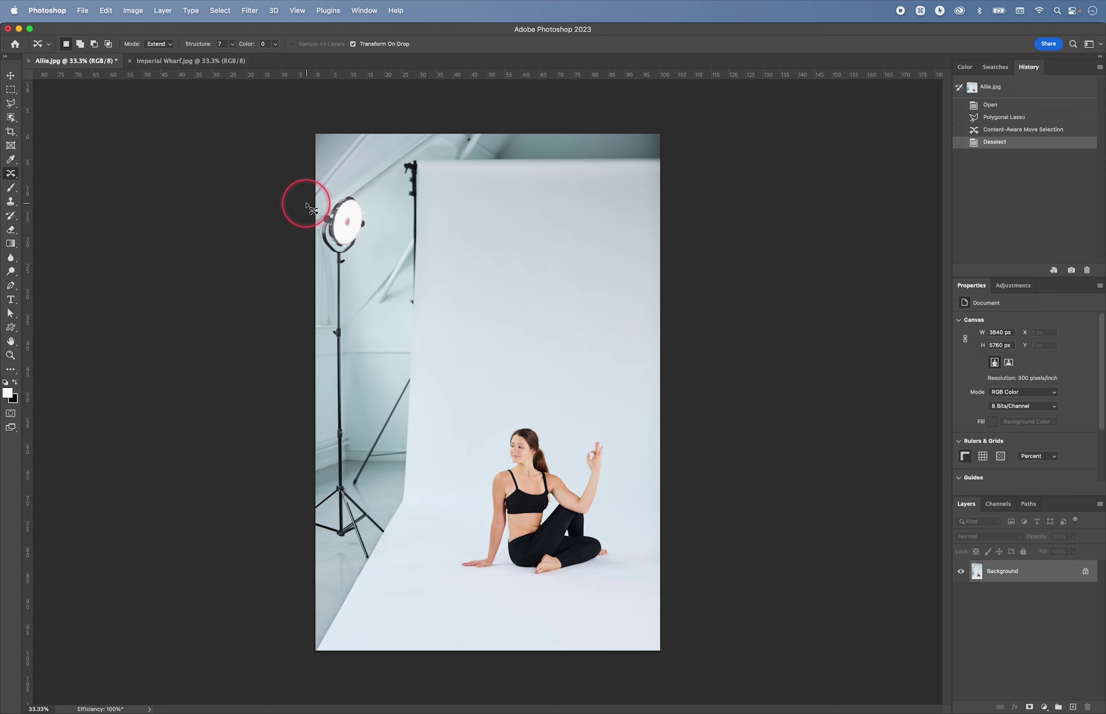
- In Imperial Wharf.jpg, reset the crop to the full frame, shift the photo right to cut off the rightmost tower, and apply the content-aware crop
{"action": "left_click", "coordinate": [203, 63]}
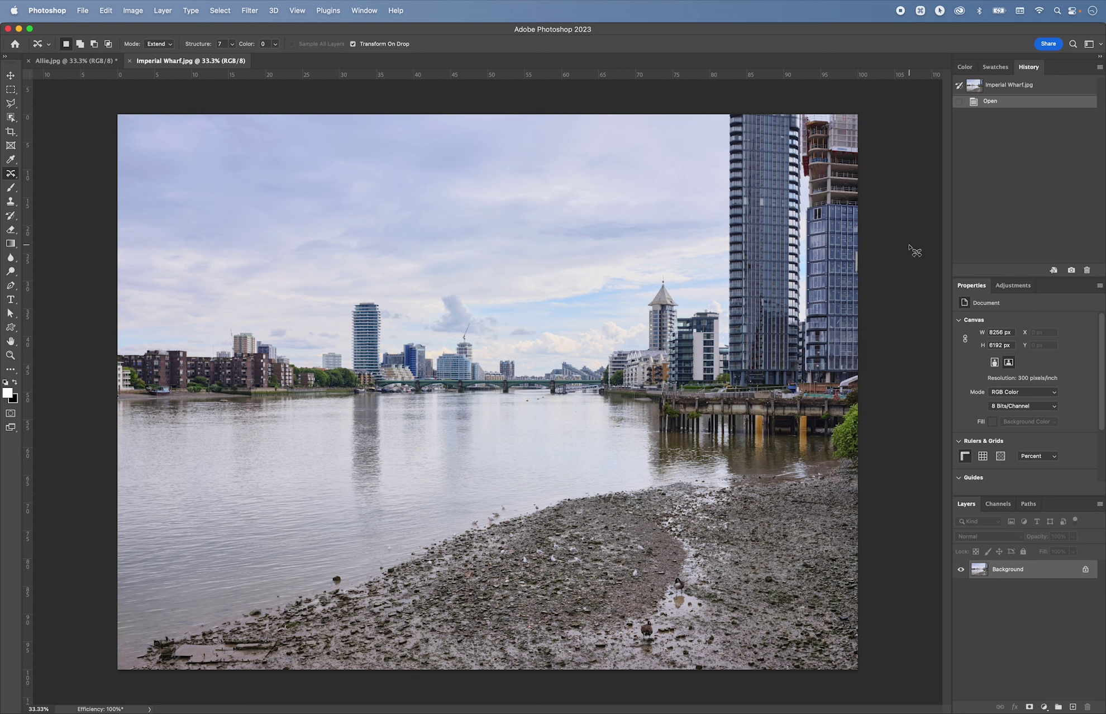
{"action": "key", "text": "c"}
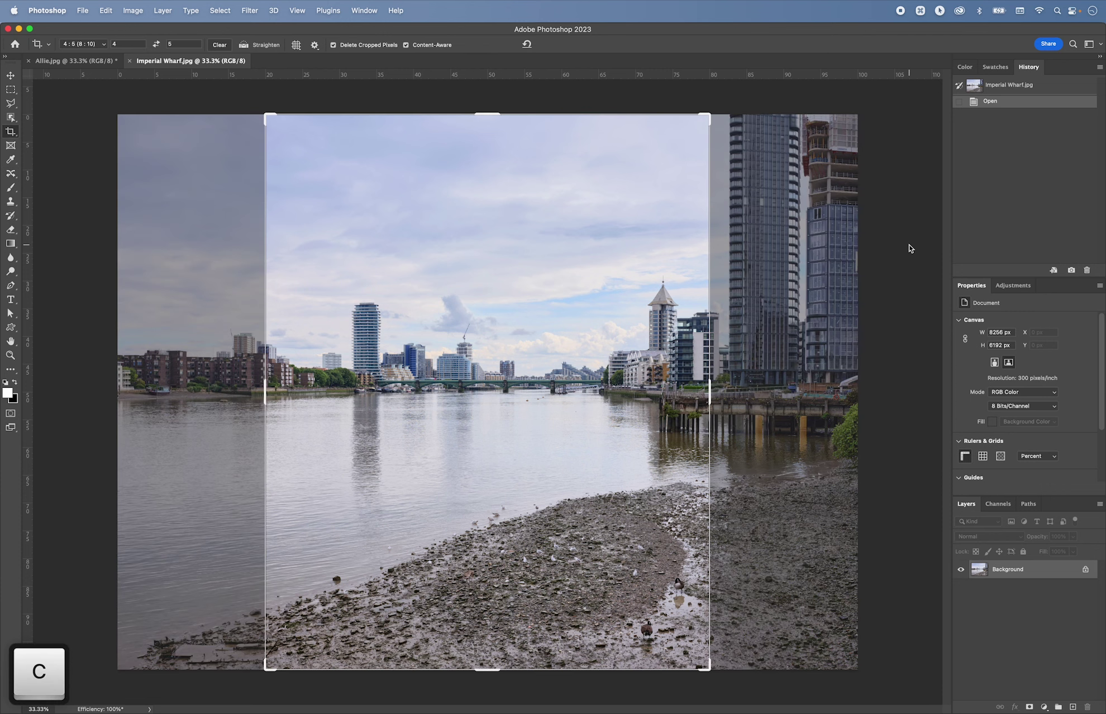
{"action": "right_click", "coordinate": [440, 227]}
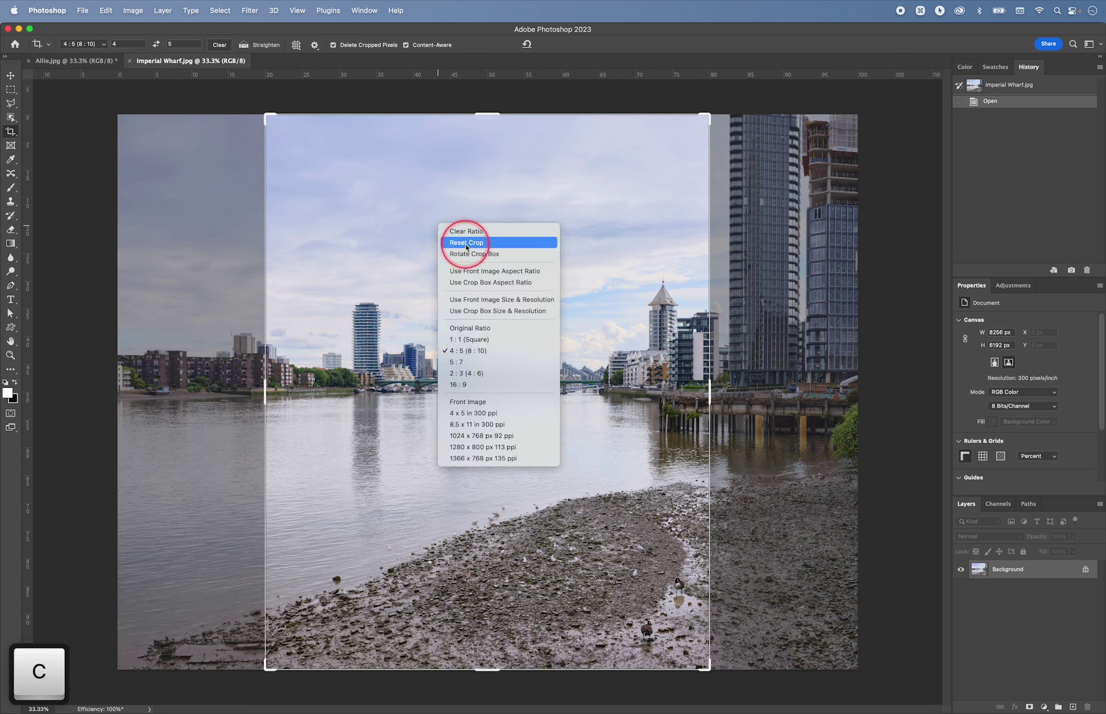
{"action": "left_click", "coordinate": [467, 244]}
{"action": "left_click_drag", "start_coordinate": [856, 118], "coordinate": [857, 120]}
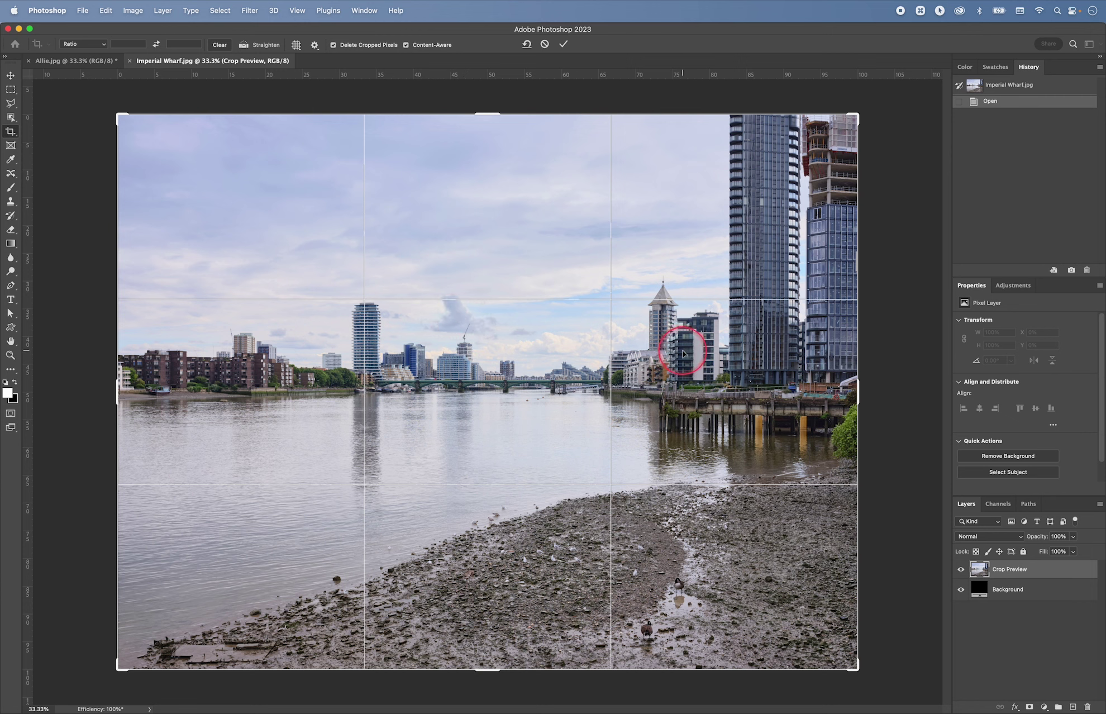
{"action": "left_click_drag", "start_coordinate": [685, 353], "coordinate": [744, 355]}
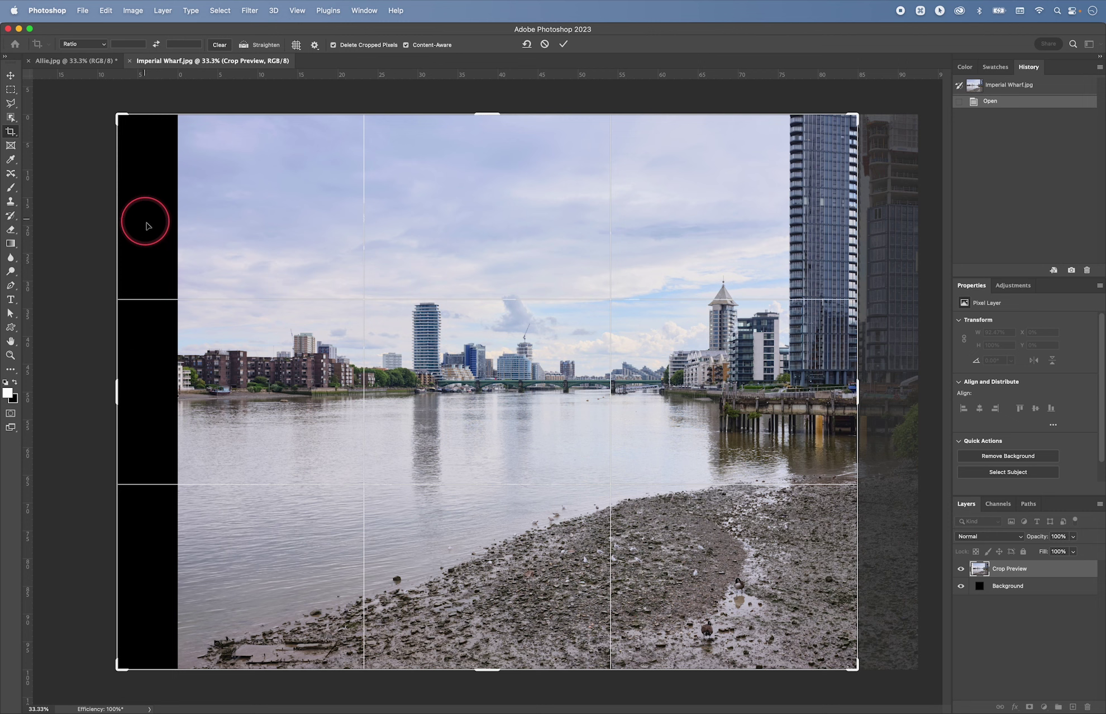
{"action": "double_click", "coordinate": [514, 368]}
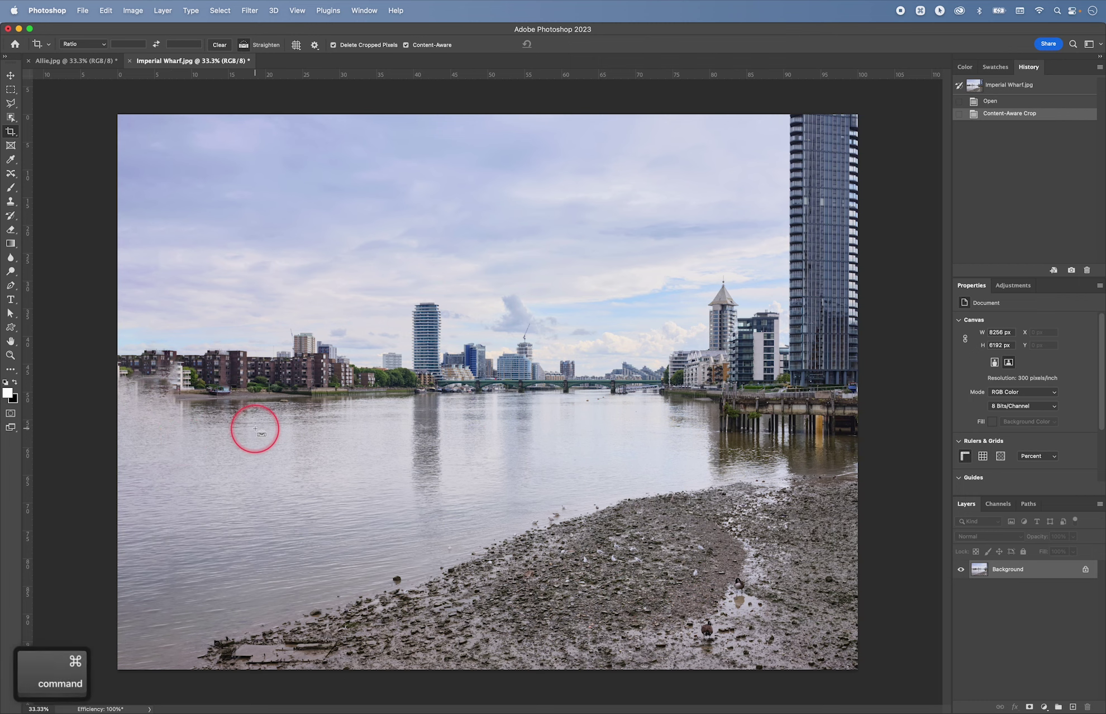
- Start a Polygonal Lasso selection around the riverside brick buildings, tracing down into the water, across below the bank and up past their right end
{"action": "key", "text": "super+equal"}
{"action": "key", "text": "super+equal"}
{"action": "key", "text": "space"}
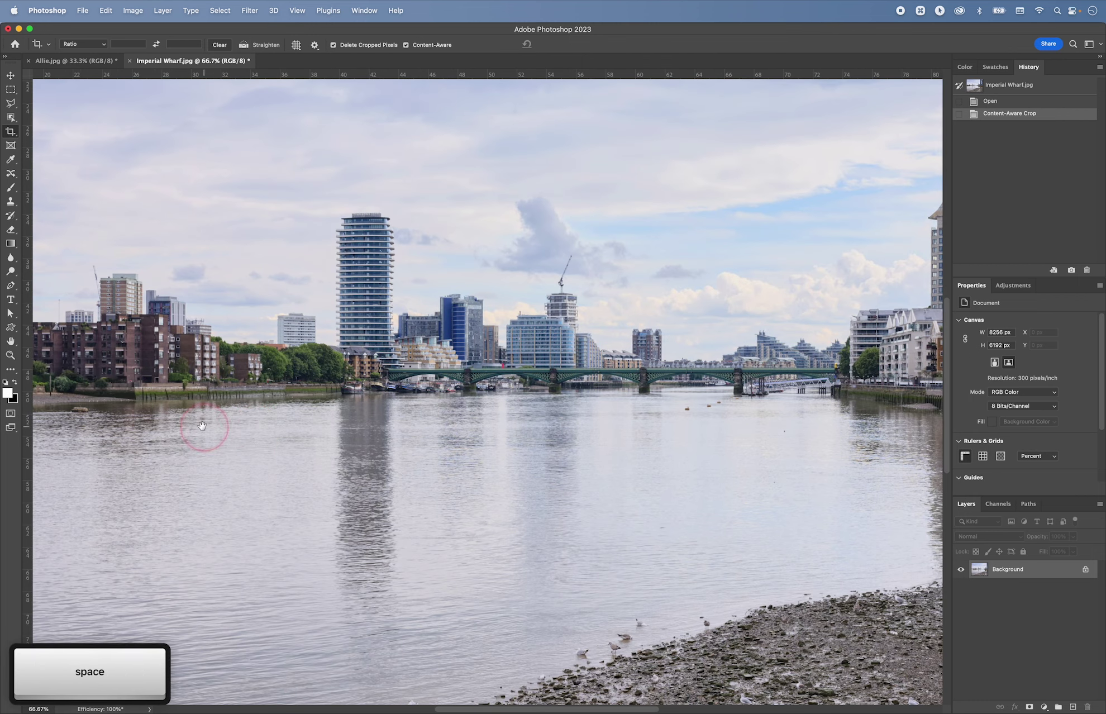
{"action": "left_click_drag", "start_coordinate": [205, 424], "coordinate": [382, 449]}
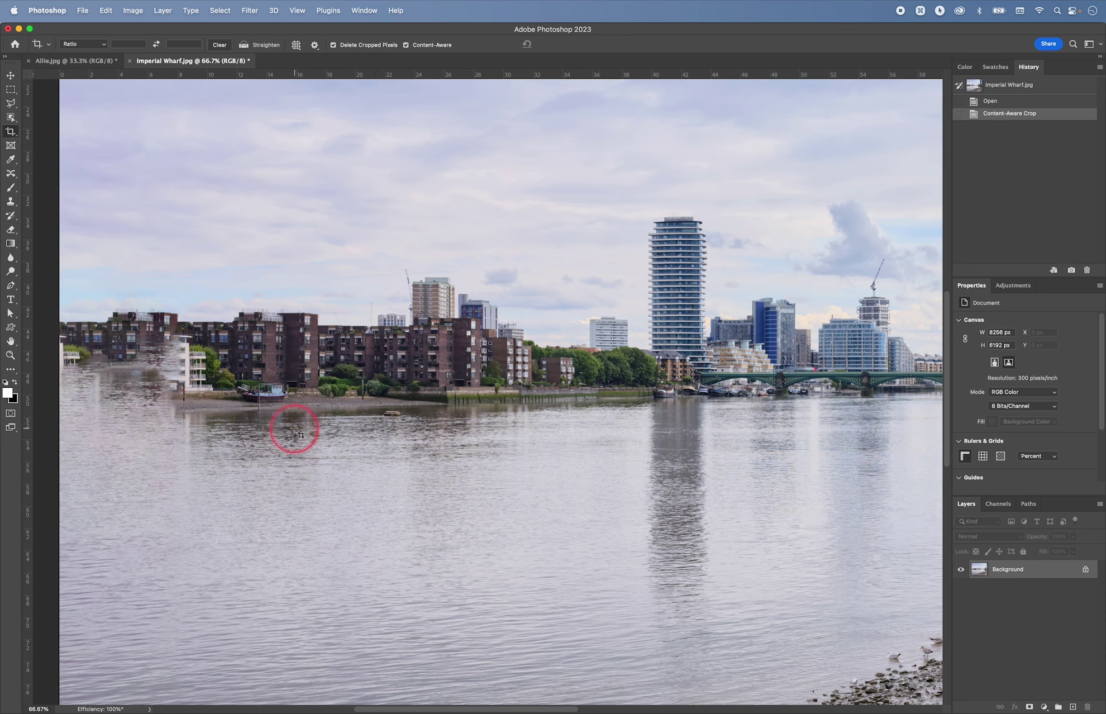
{"action": "key", "text": "l"}
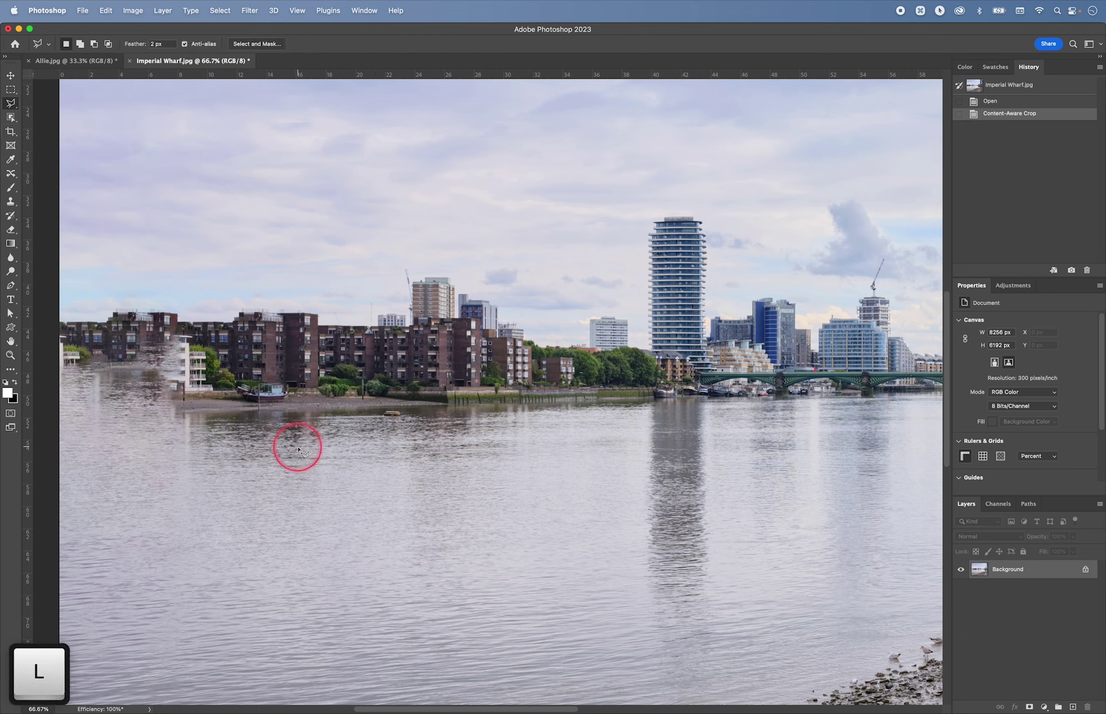
{"action": "key", "text": "super+equal"}
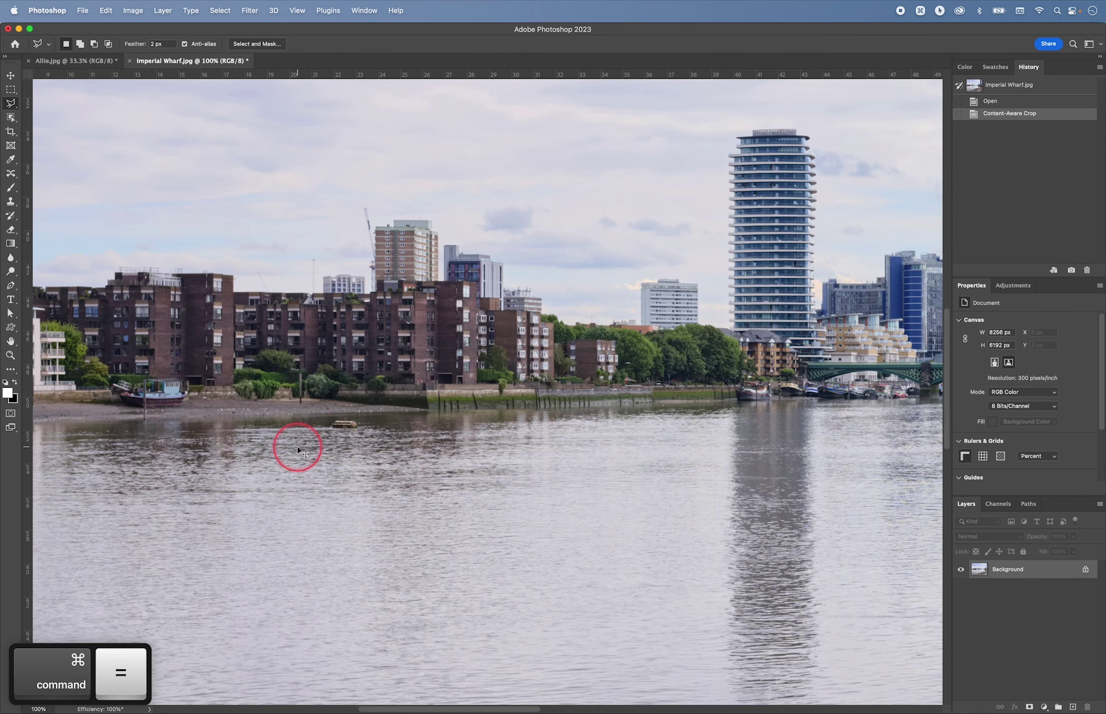
{"action": "left_click", "coordinate": [232, 276]}
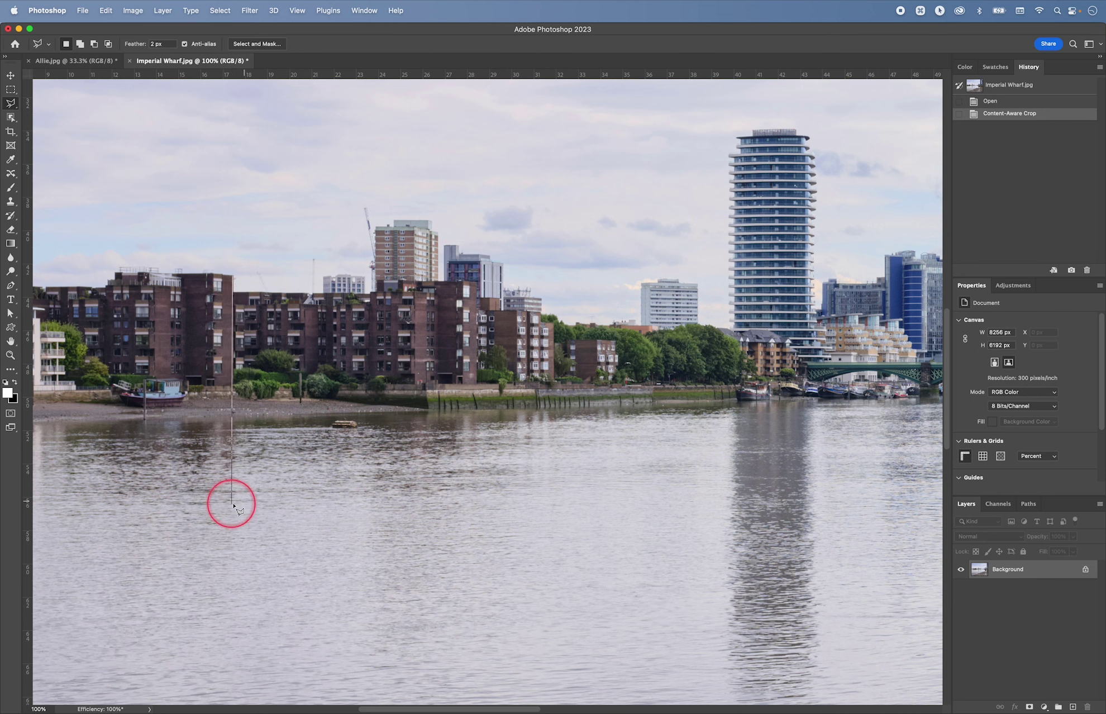
{"action": "key", "text": "shift"}
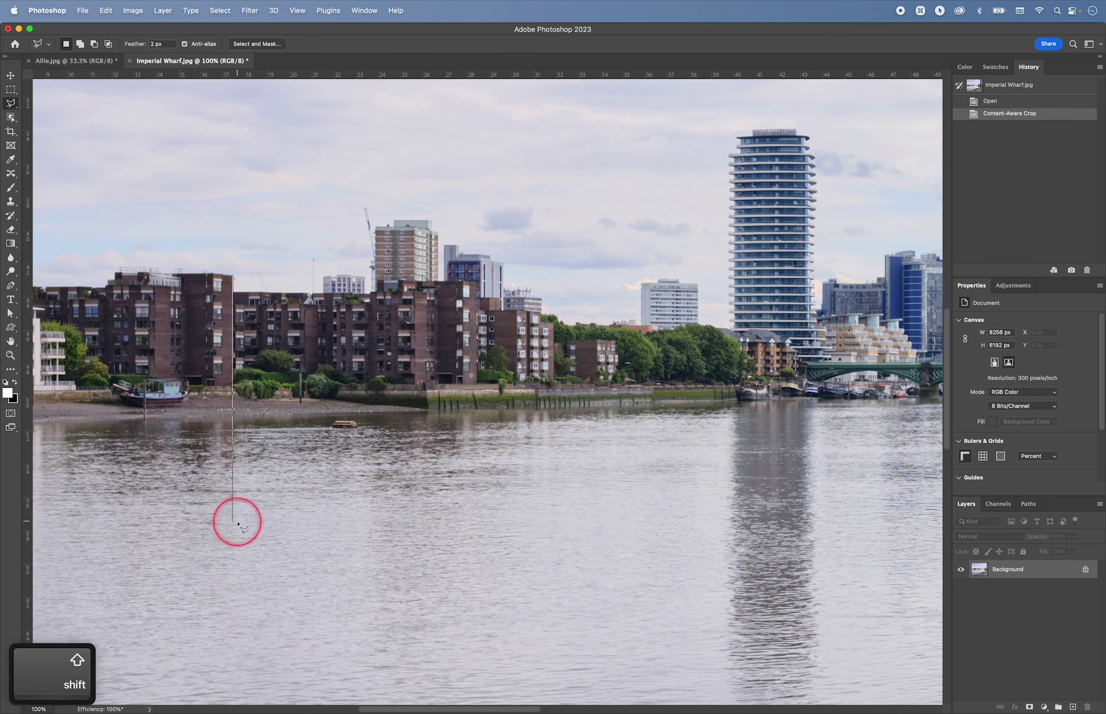
{"action": "left_click", "coordinate": [233, 480]}
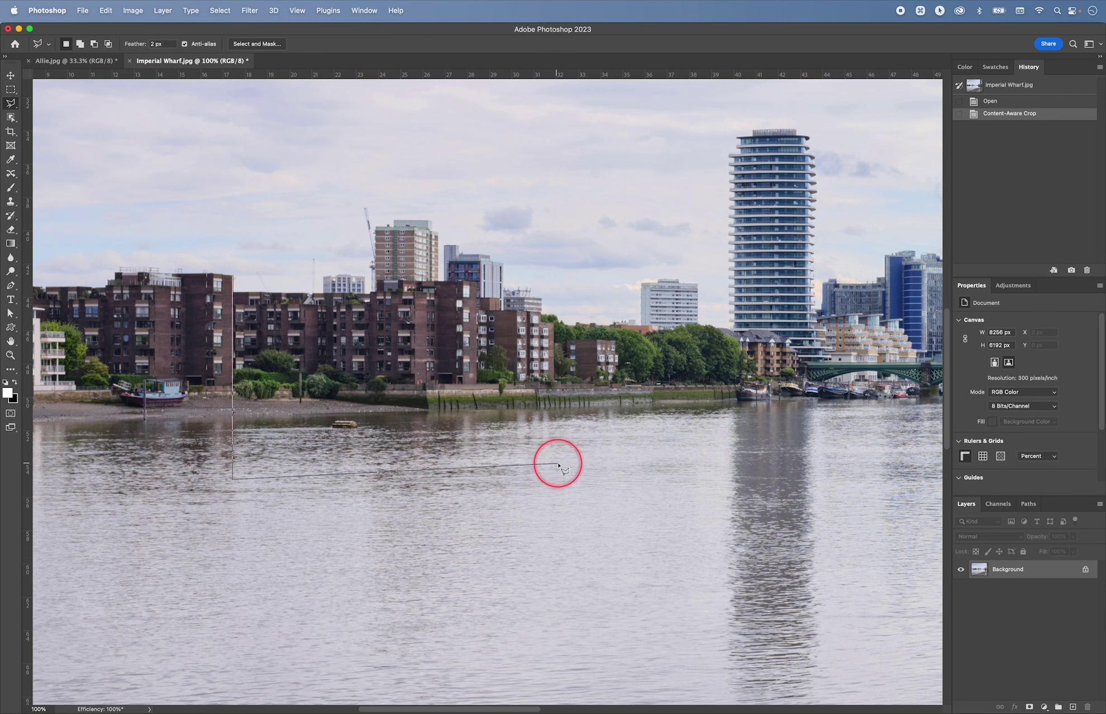
{"action": "left_click", "coordinate": [559, 466]}
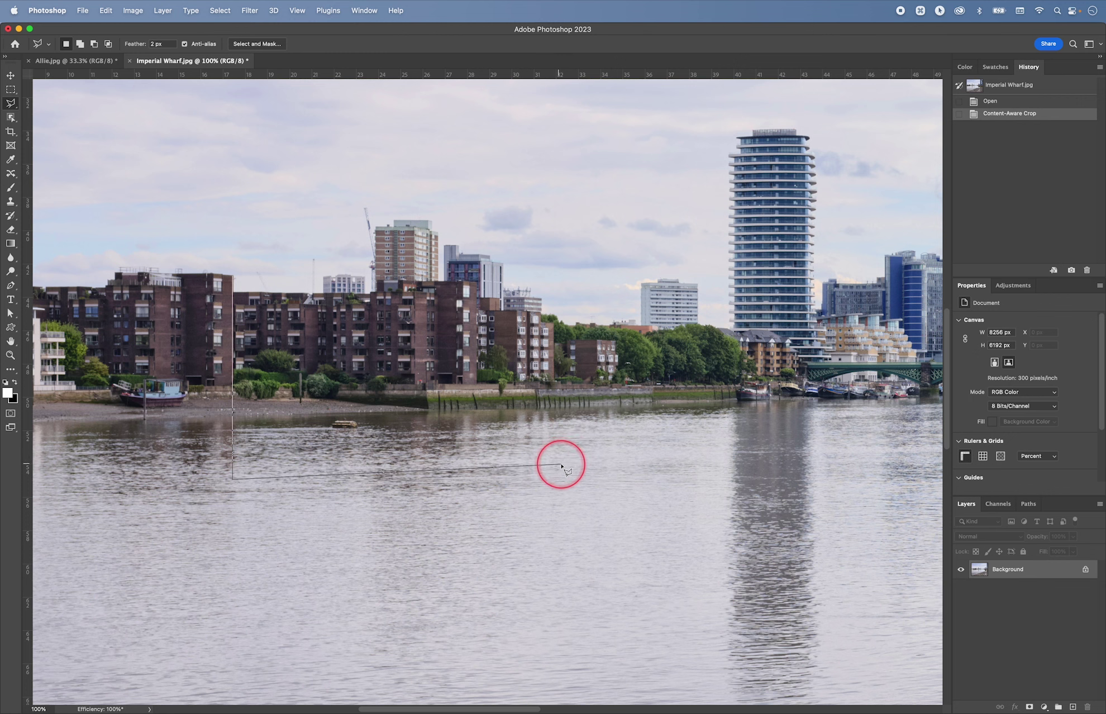
{"action": "left_click", "coordinate": [559, 320]}
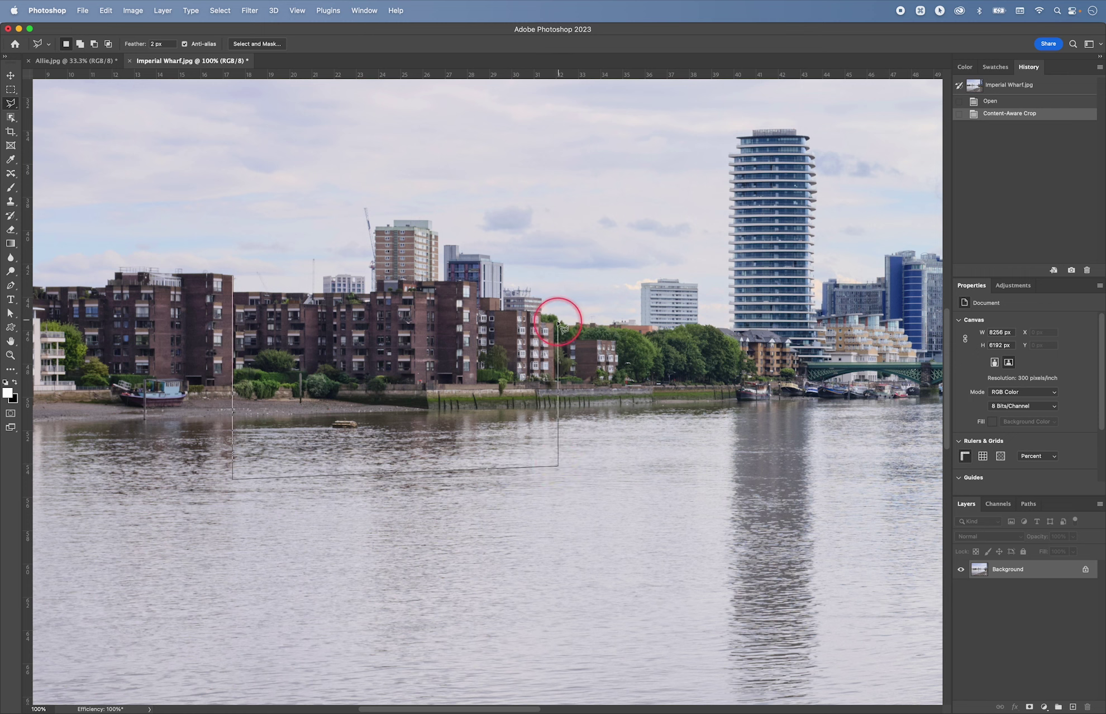
- Continue the lasso outline leftward along the roofline of the lower right brick block, including its raised rooftop box
{"action": "left_click", "coordinate": [553, 322]}
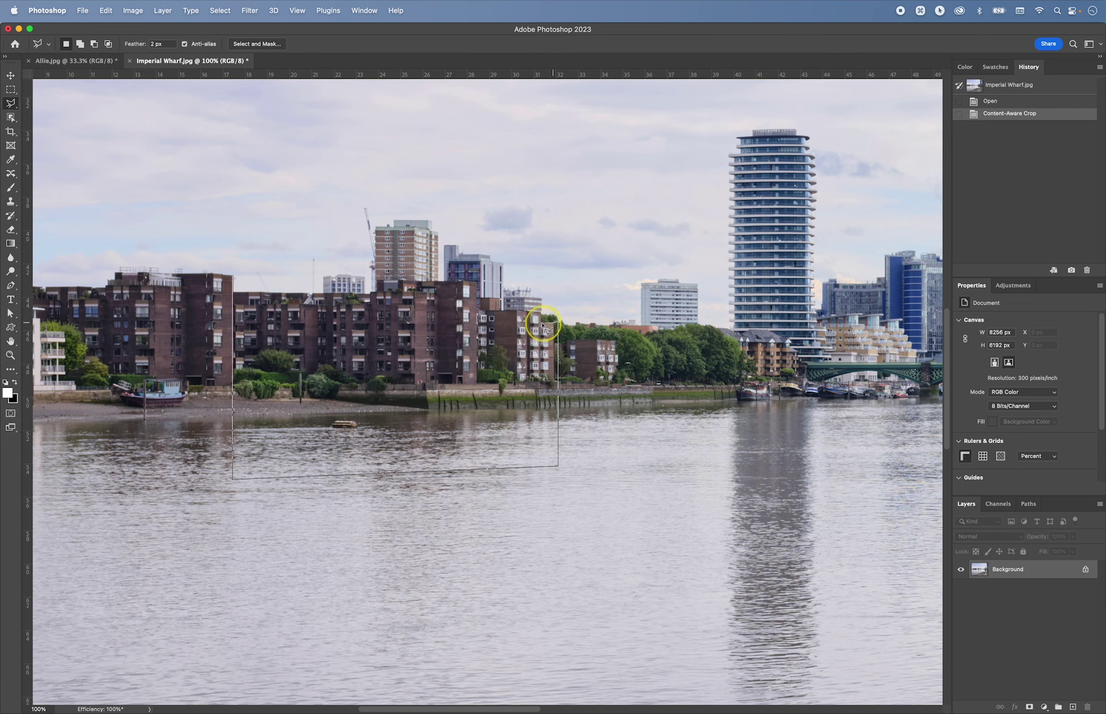
{"action": "left_click", "coordinate": [541, 323]}
{"action": "left_click", "coordinate": [544, 311]}
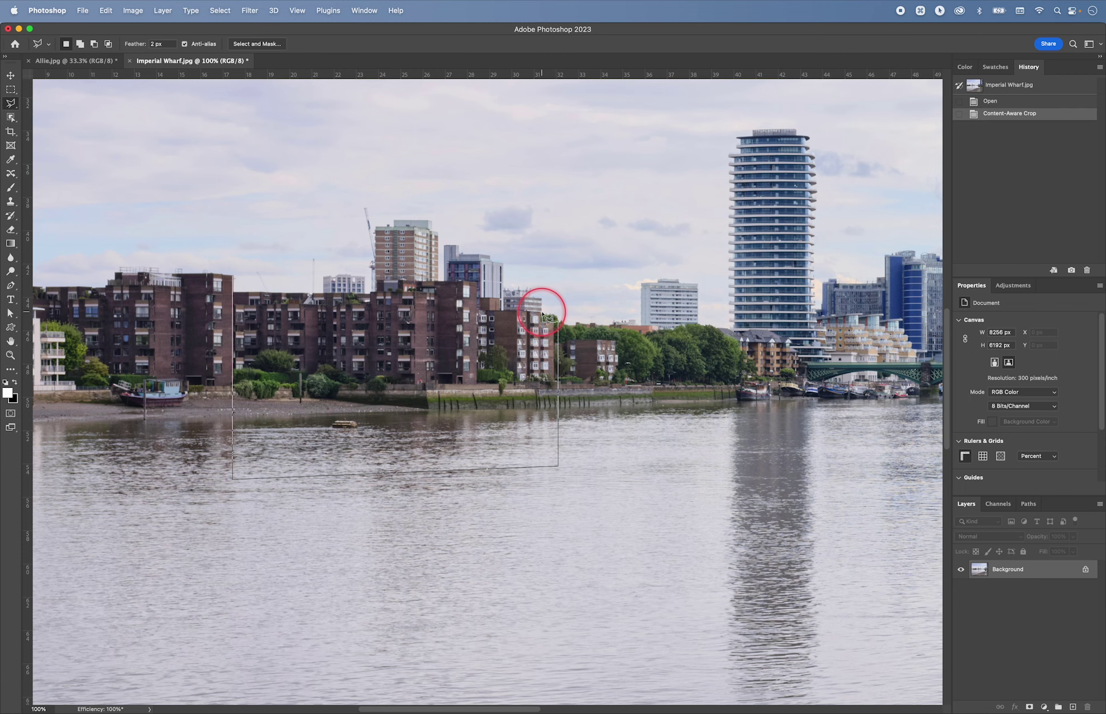
{"action": "left_click", "coordinate": [548, 318]}
{"action": "key", "text": "super+equal"}
{"action": "key", "text": "super+equal"}
{"action": "key", "text": "super+equal"}
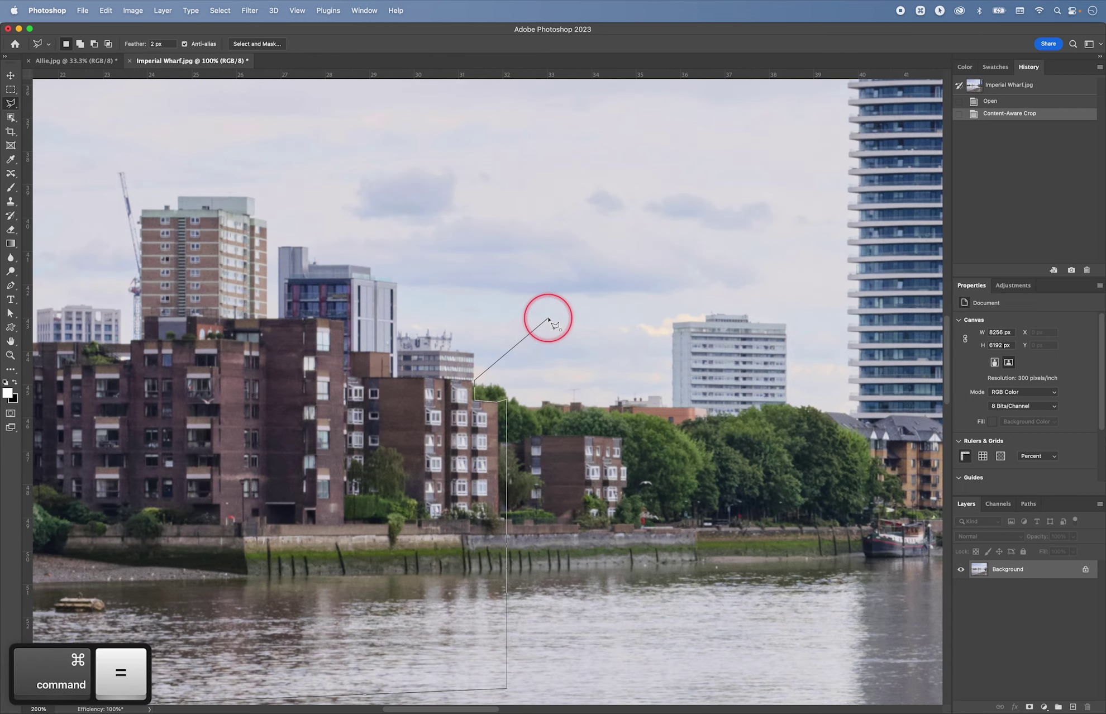
{"action": "key", "text": "space"}
{"action": "left_click_drag", "start_coordinate": [425, 383], "coordinate": [605, 252]}
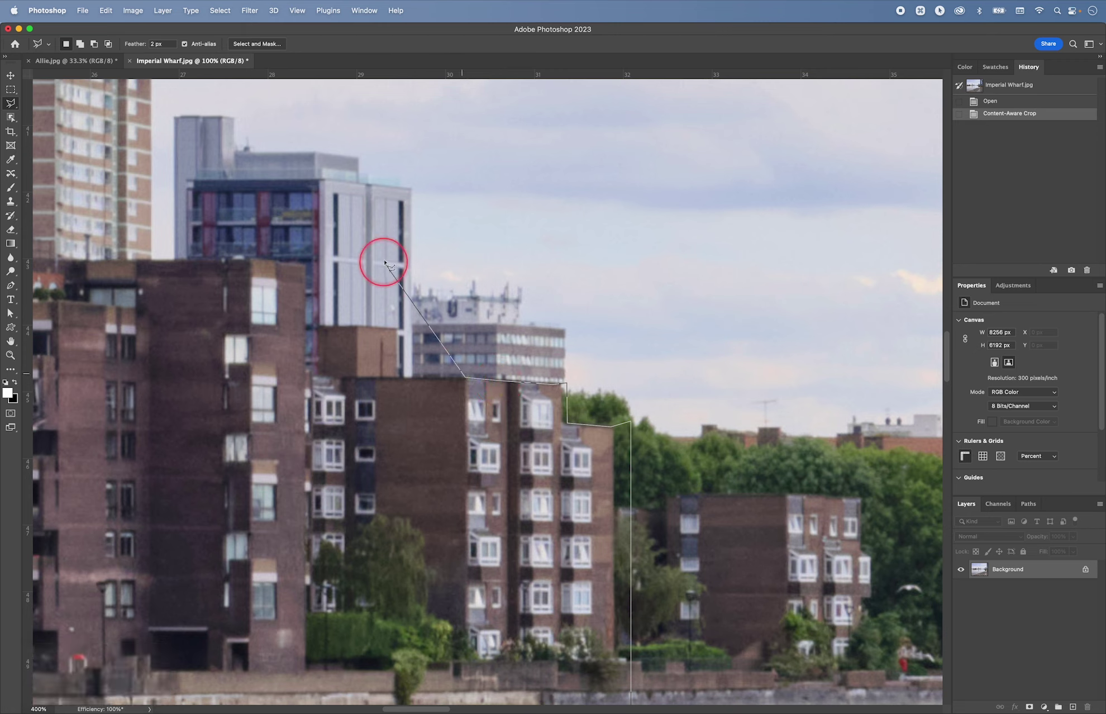
{"action": "left_click", "coordinate": [398, 378]}
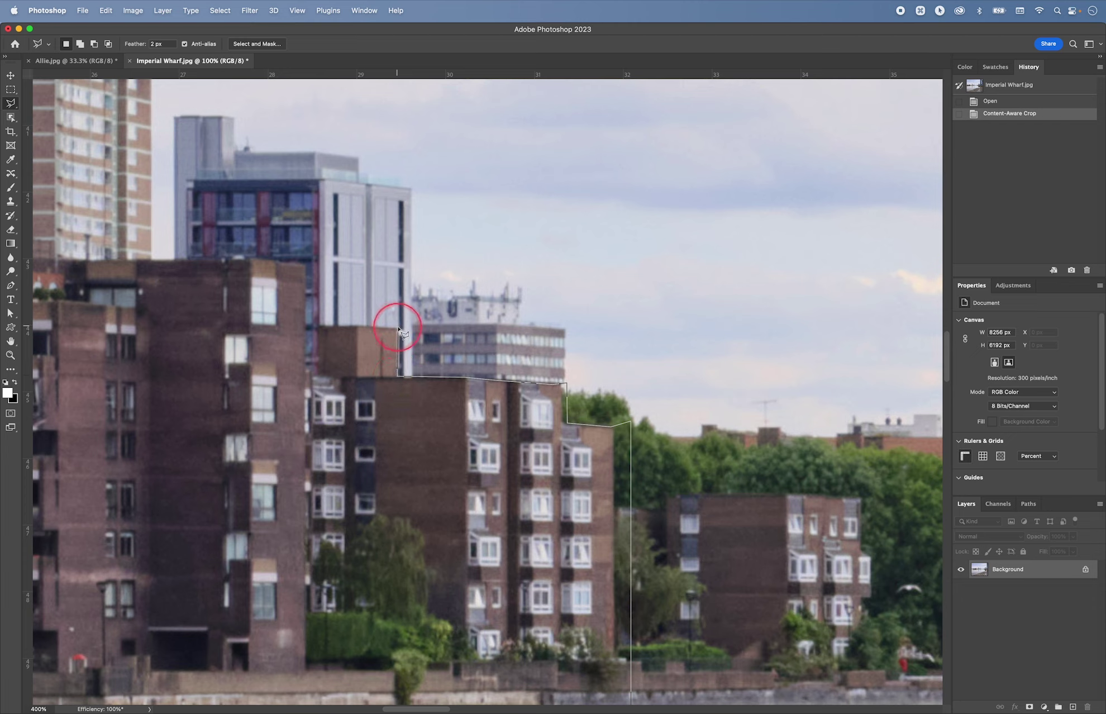
{"action": "left_click", "coordinate": [398, 327]}
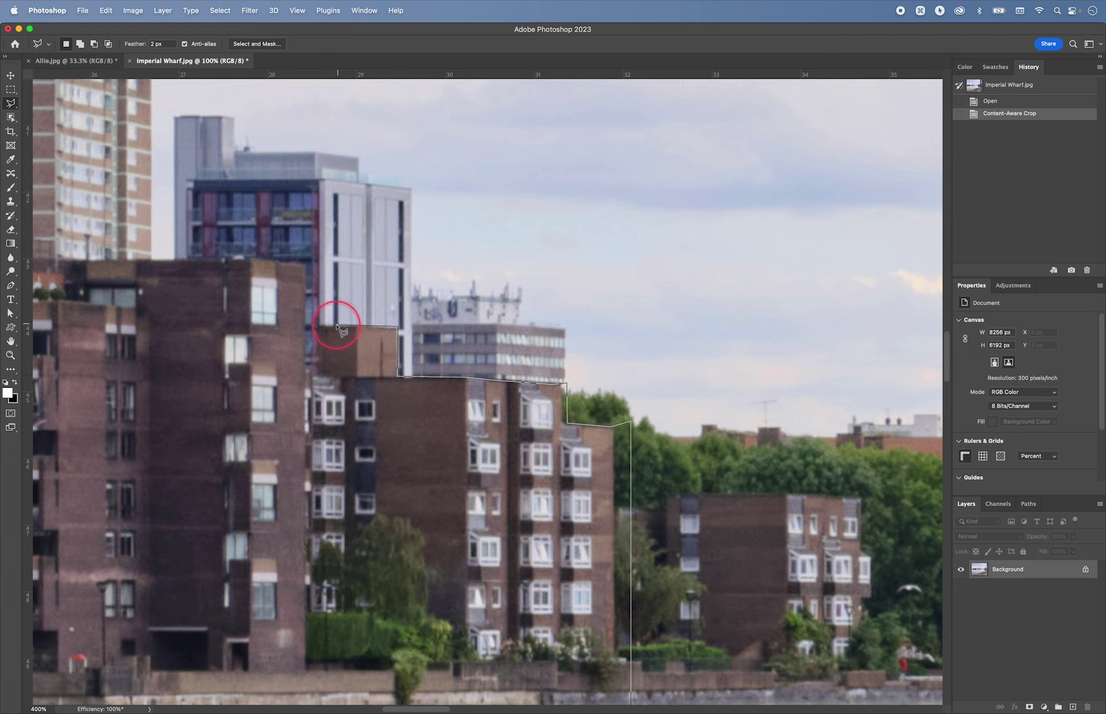
{"action": "left_click", "coordinate": [311, 369]}
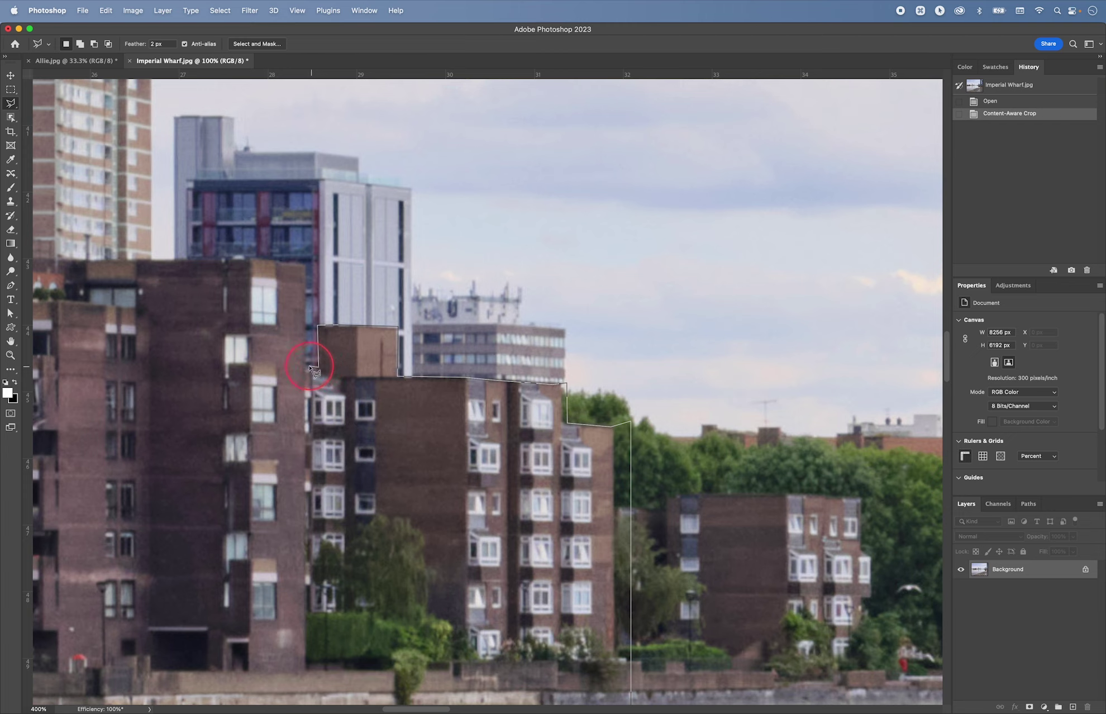
- Trace the lasso outline up and along the roof of the taller brick block to the left end of its rooftop structure
{"action": "left_click", "coordinate": [305, 261]}
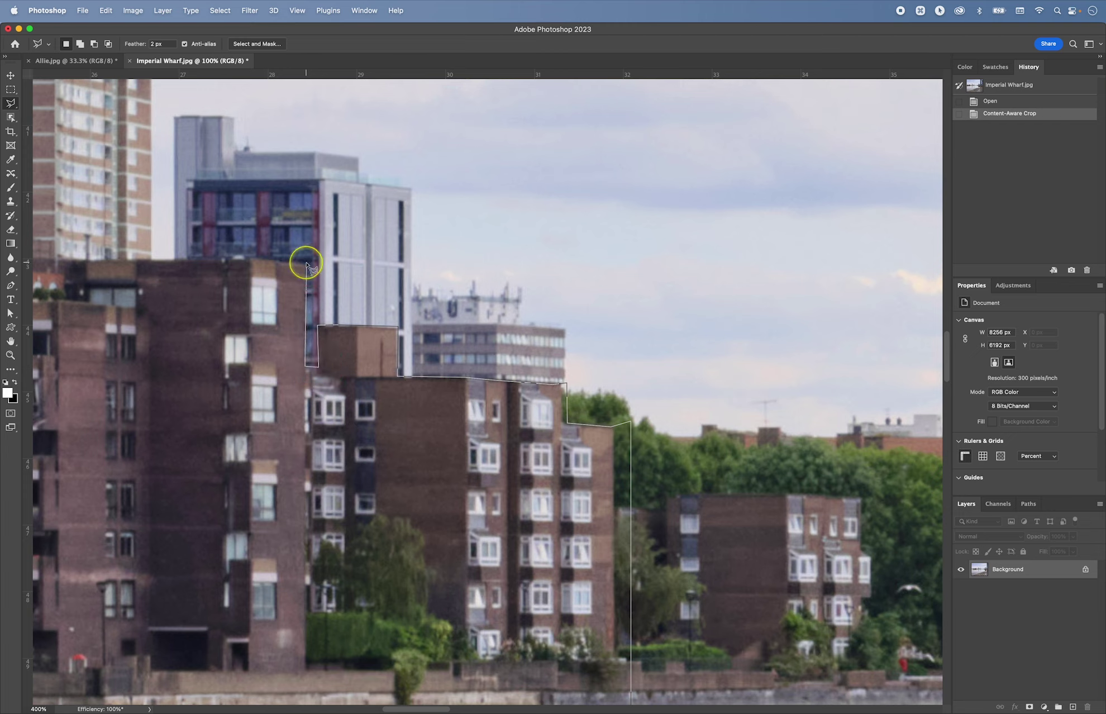
{"action": "left_click", "coordinate": [233, 257]}
{"action": "key", "text": "space"}
{"action": "left_click_drag", "start_coordinate": [304, 258], "coordinate": [535, 243]}
{"action": "left_click", "coordinate": [419, 245]}
{"action": "left_click", "coordinate": [375, 247]}
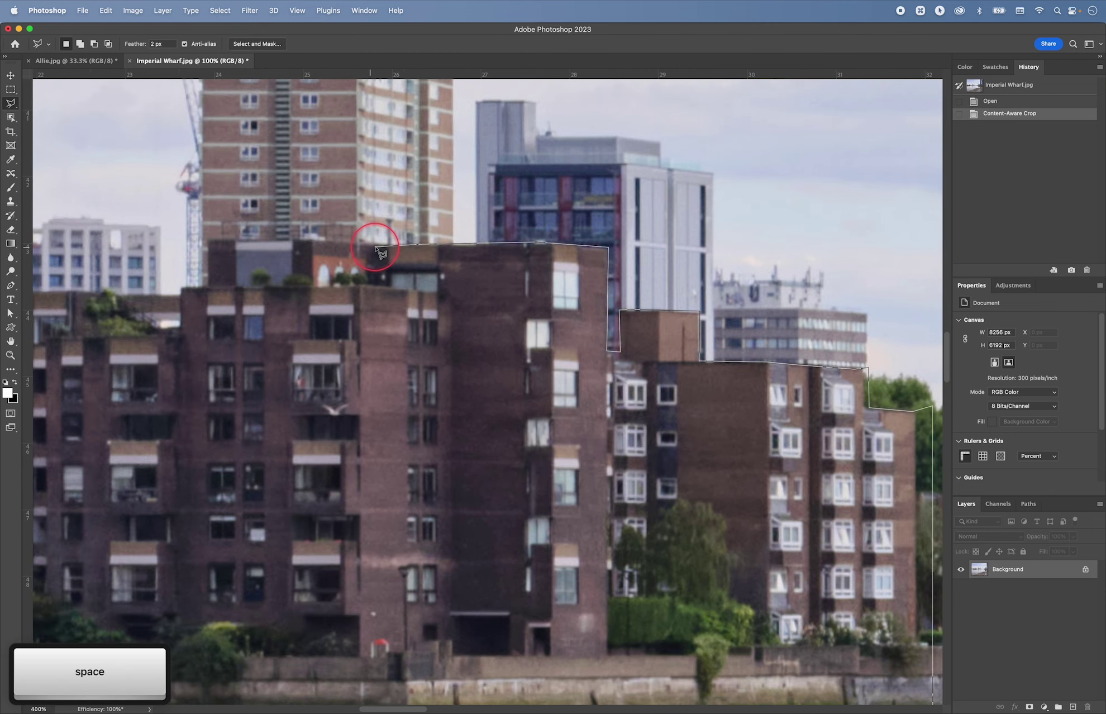
{"action": "key", "text": "space"}
{"action": "left_click_drag", "start_coordinate": [321, 248], "coordinate": [413, 244]}
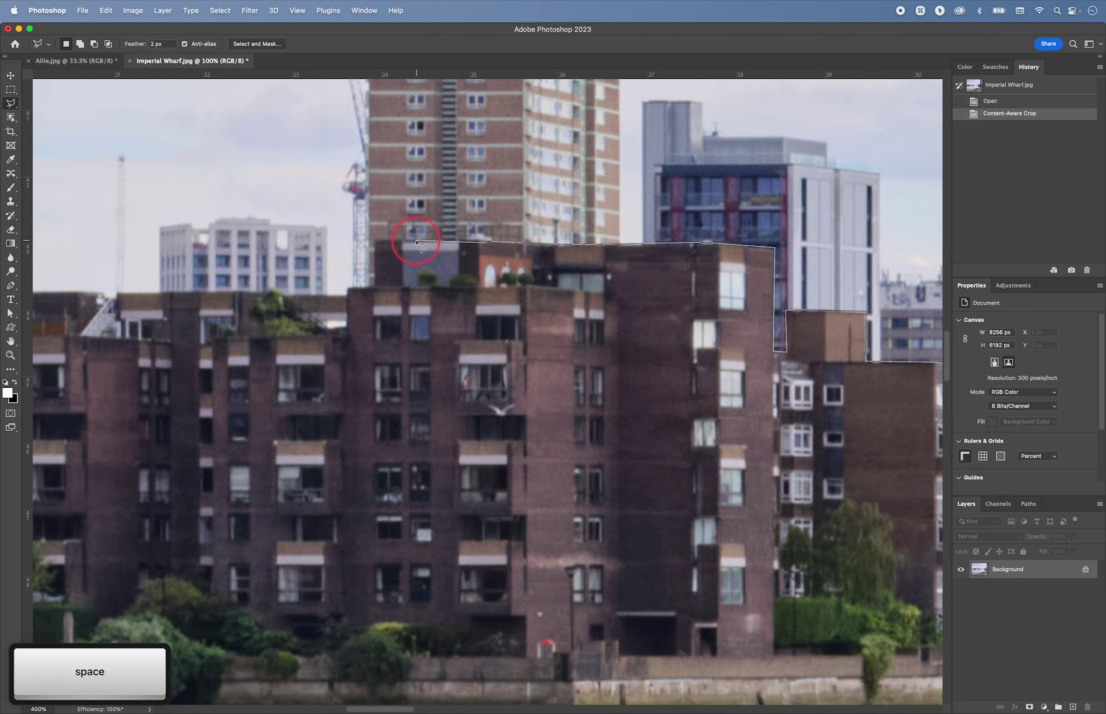
{"action": "left_click", "coordinate": [376, 240]}
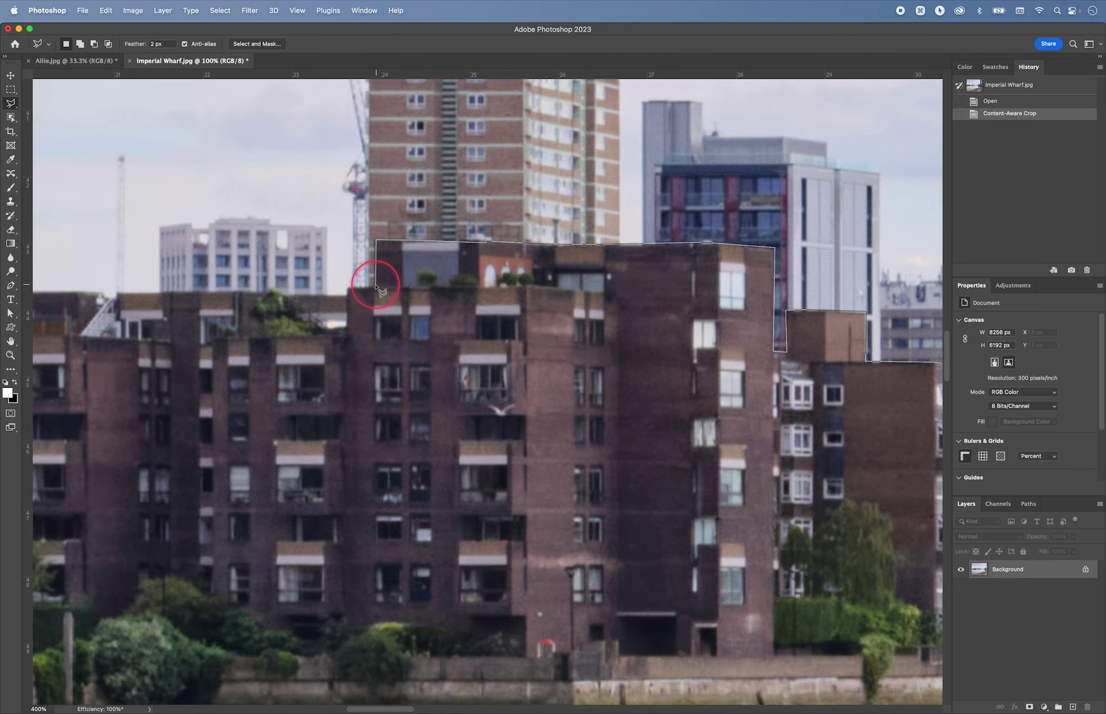
- Continue the lasso outline leftward along the lower brick block's roofline, past the rooftop plants to the gap beside the slanted white structure
{"action": "key", "text": "space"}
{"action": "left_click_drag", "start_coordinate": [375, 285], "coordinate": [461, 255]}
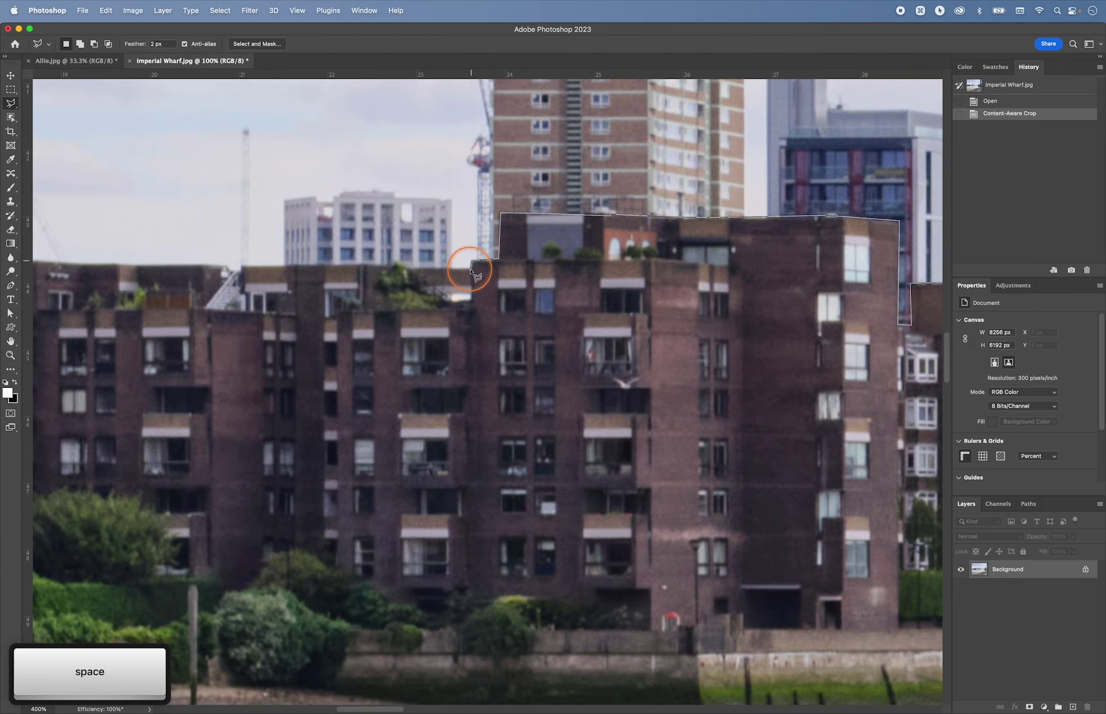
{"action": "left_click_drag", "start_coordinate": [425, 265], "coordinate": [674, 266]}
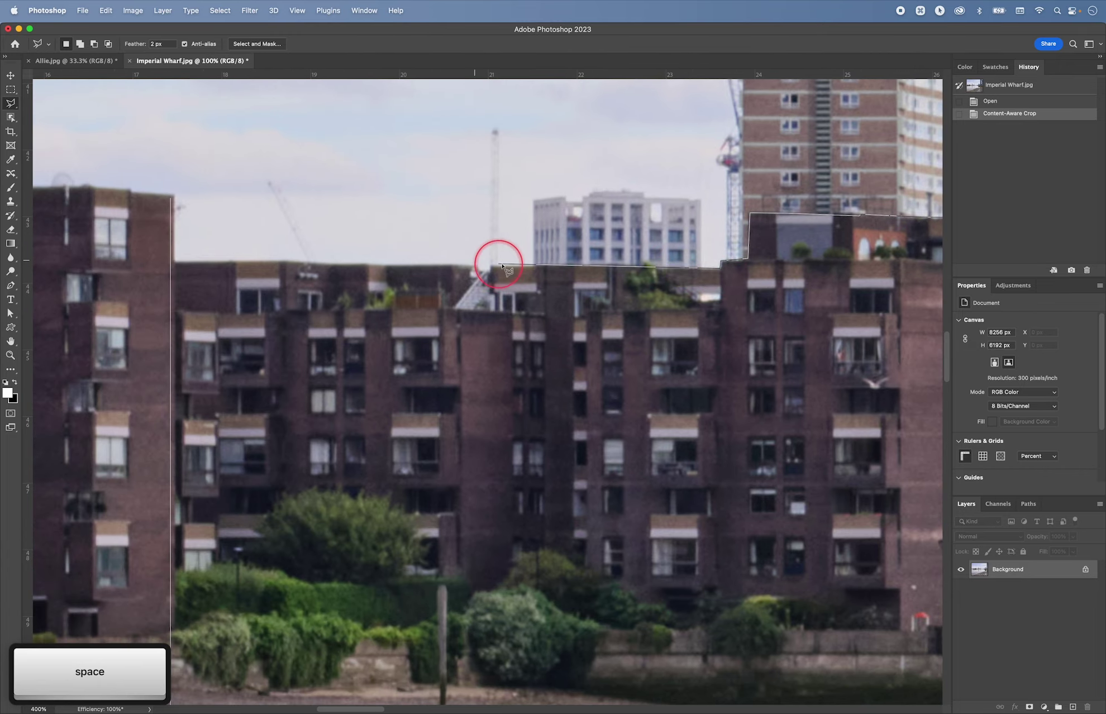
{"action": "left_click", "coordinate": [534, 265]}
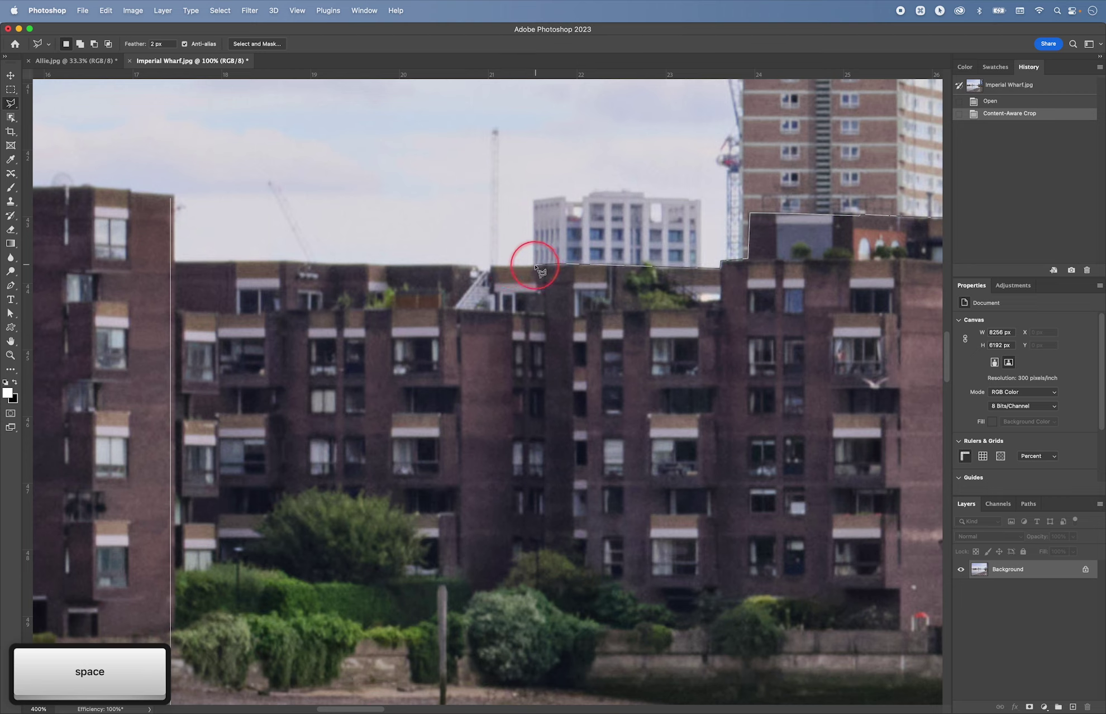
{"action": "left_click", "coordinate": [496, 267]}
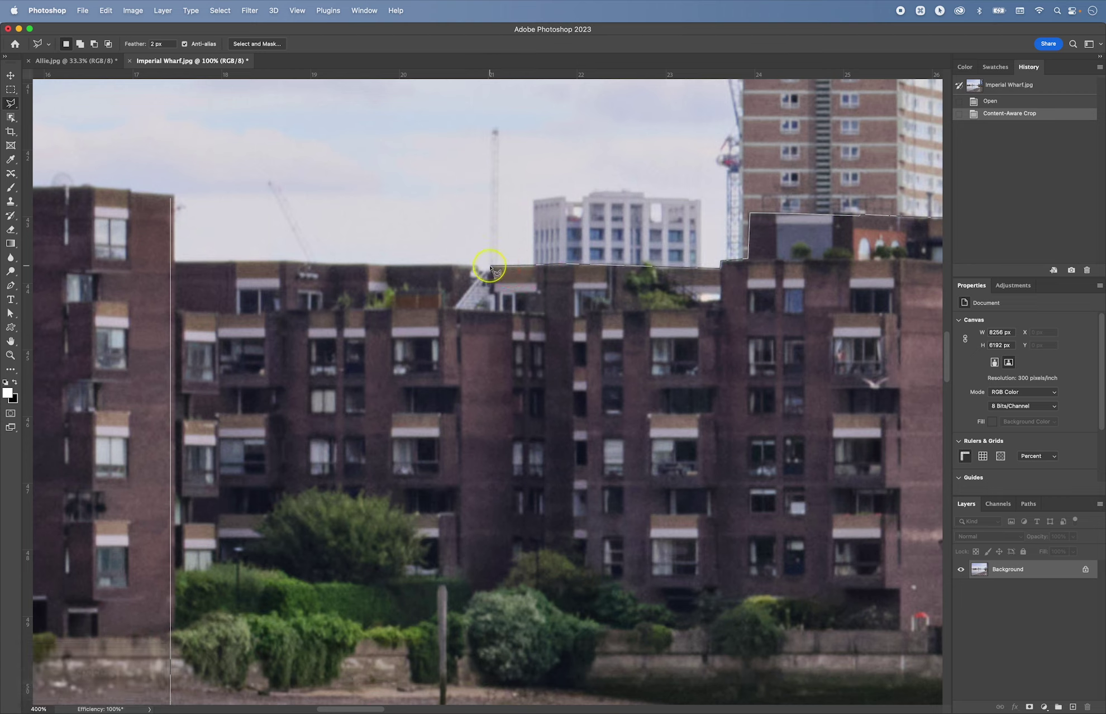
{"action": "left_click", "coordinate": [482, 271]}
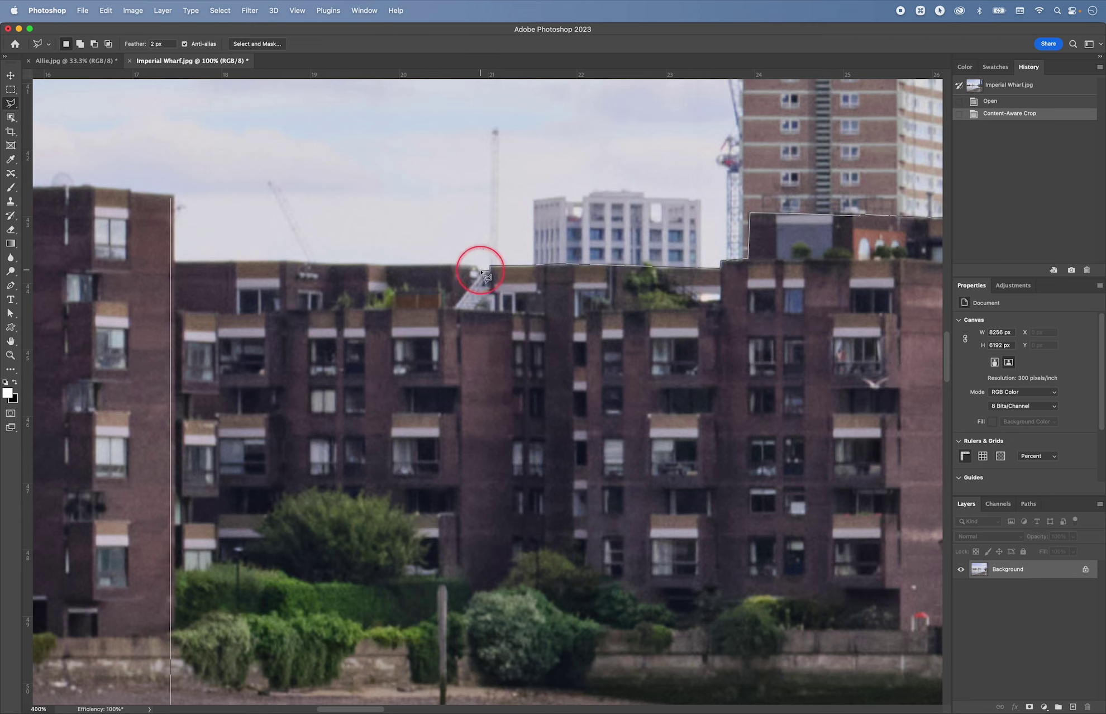
- Trace the remaining roofline leftward to the tall brick block, take the outline up its edge, and close the selection
{"action": "left_click", "coordinate": [382, 263]}
{"action": "left_click", "coordinate": [275, 261]}
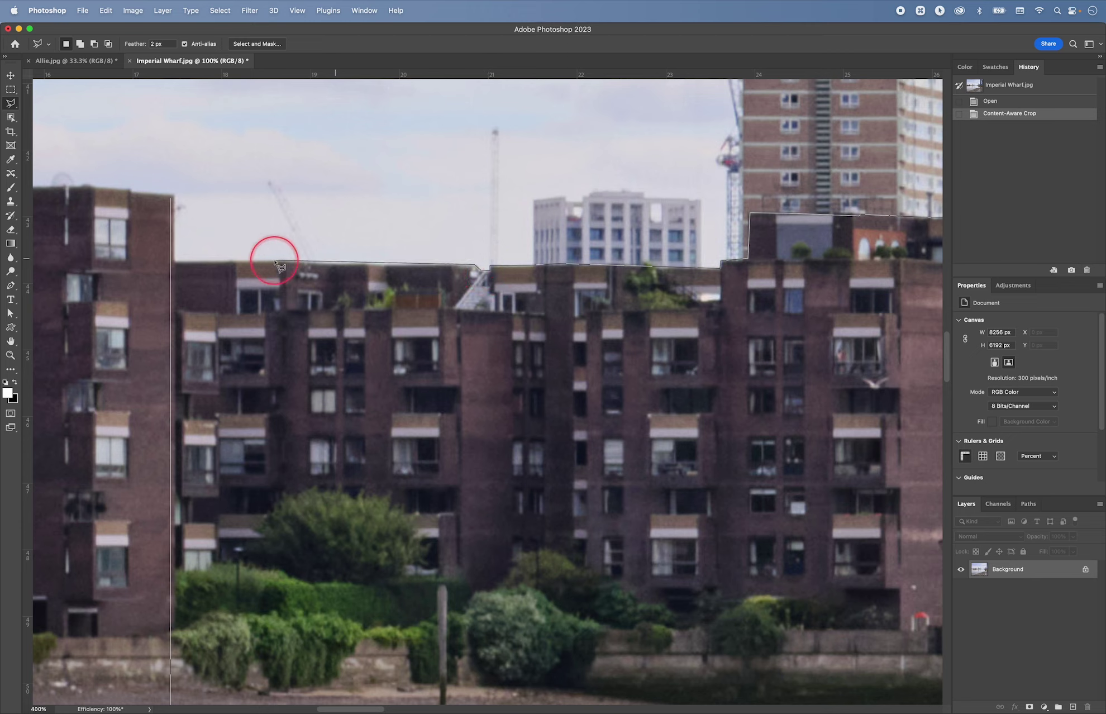
{"action": "left_click_drag", "start_coordinate": [275, 261], "coordinate": [219, 261]}
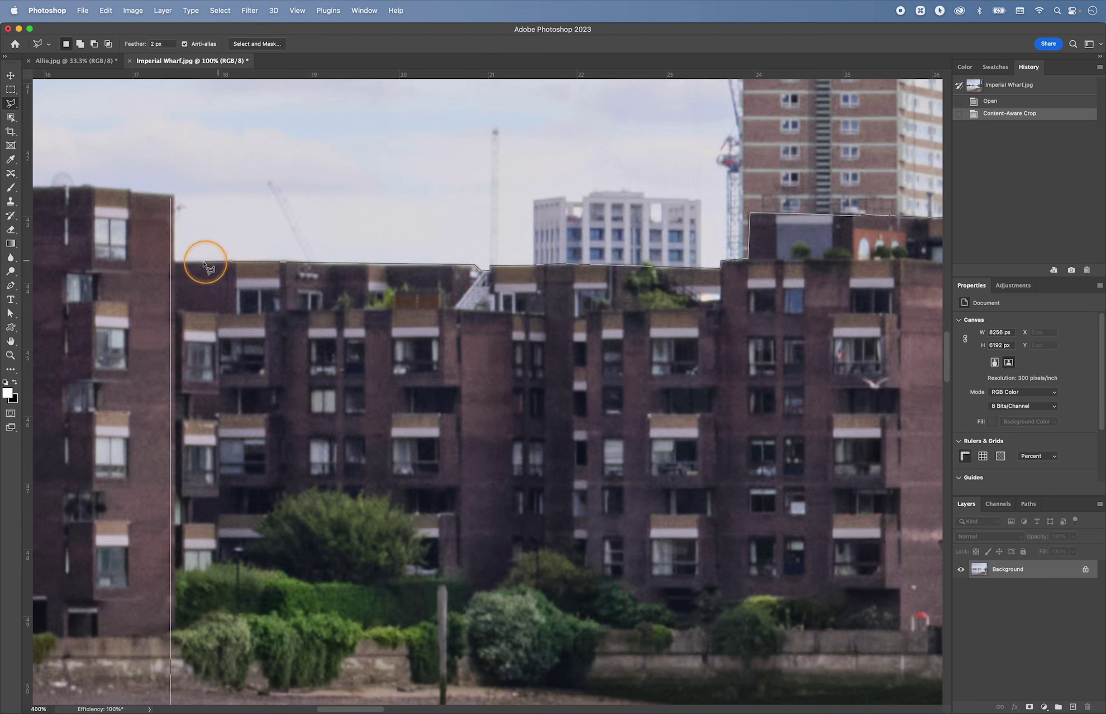
{"action": "left_click", "coordinate": [182, 261]}
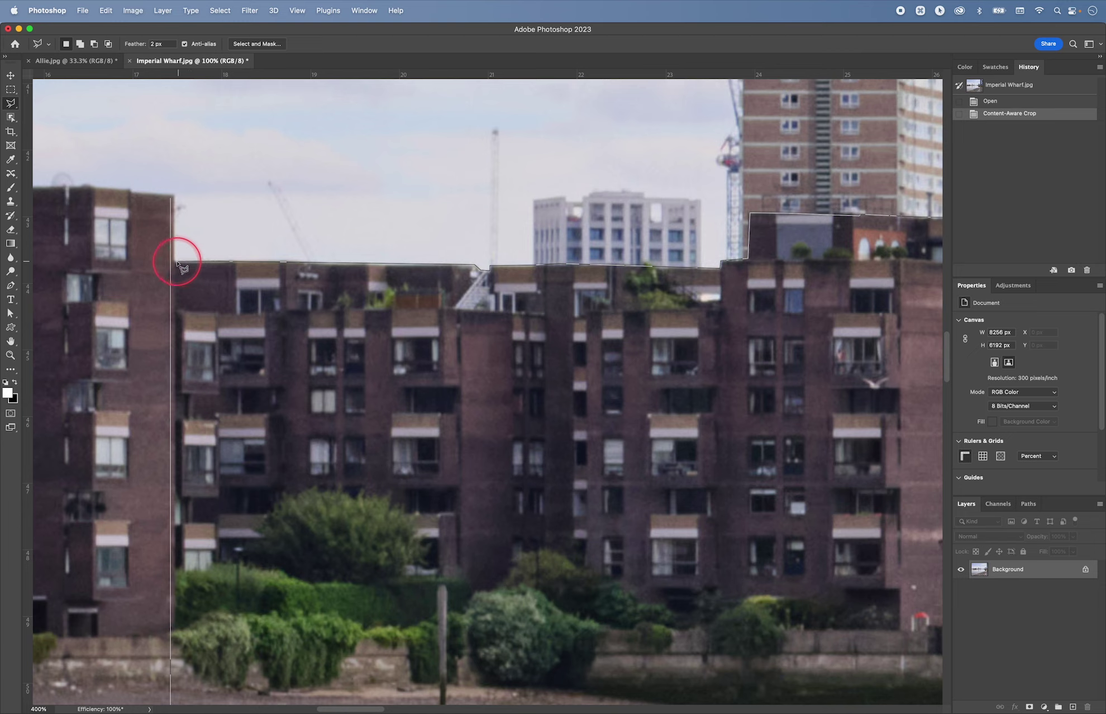
{"action": "left_click", "coordinate": [175, 197]}
{"action": "double_click", "coordinate": [172, 197]}
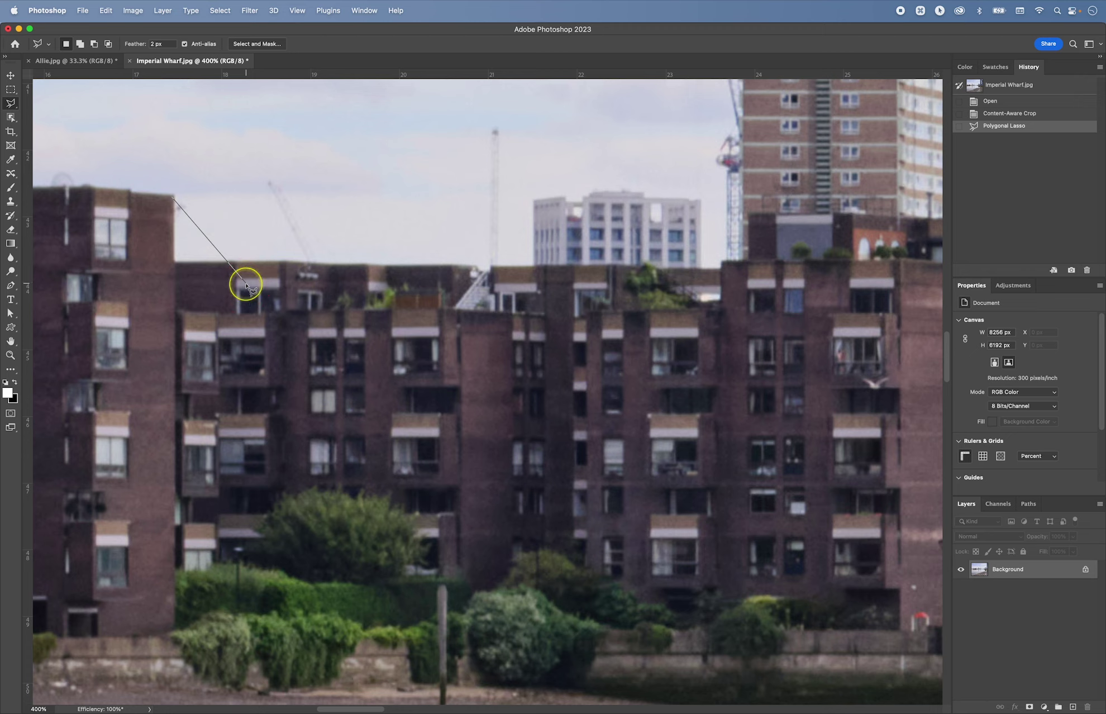
{"action": "double_click", "coordinate": [247, 285]}
{"action": "left_click", "coordinate": [571, 266]}
{"action": "left_click", "coordinate": [526, 260]}
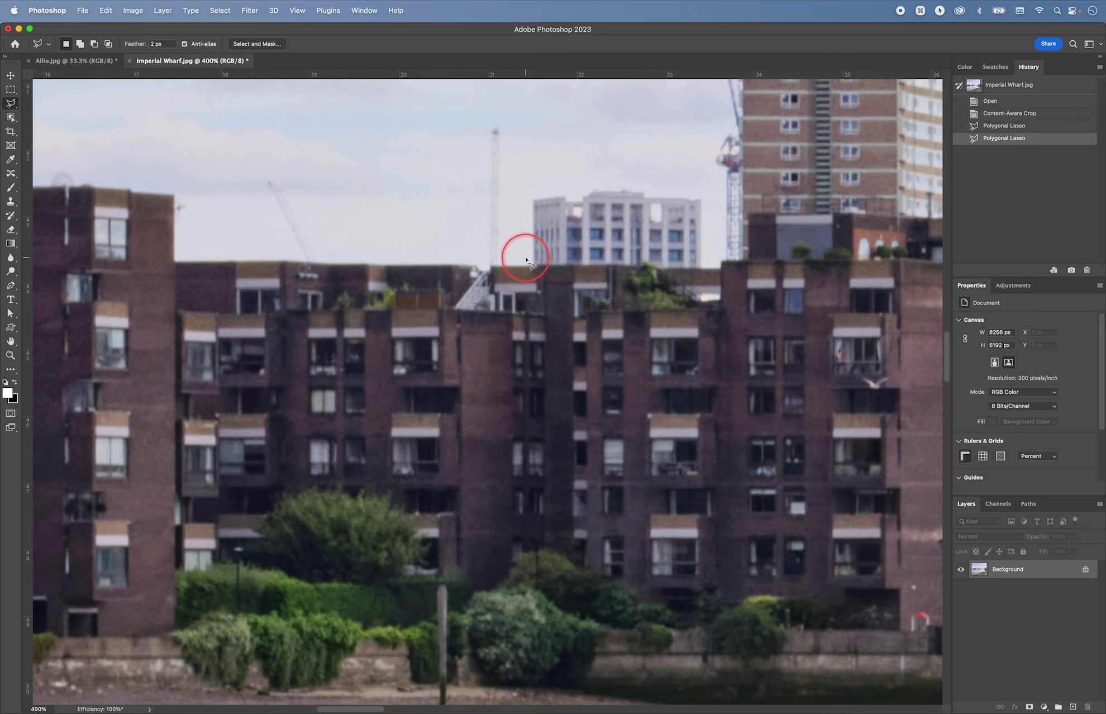
{"action": "key", "text": "super+z"}
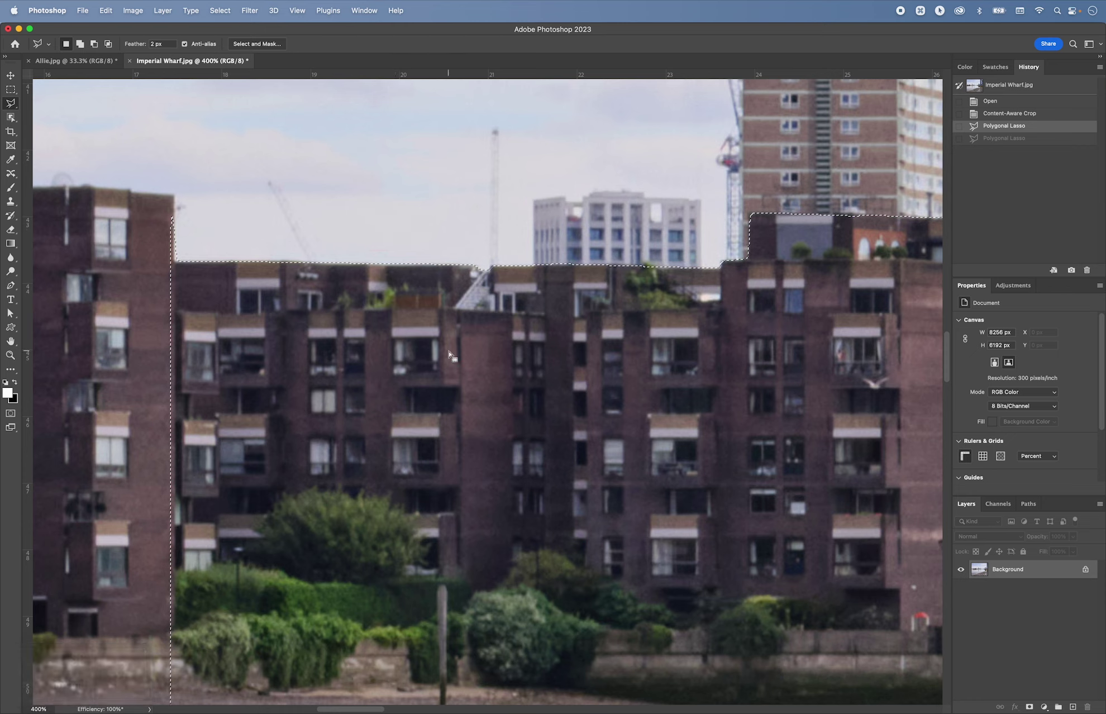
- Duplicate the selected buildings leftward over the distorted end of the riverbank, using the Content-Aware Move tool in Extend mode
{"action": "key", "text": "super+minus"}
{"action": "key", "text": "super+minus"}
{"action": "key", "text": "super+minus"}
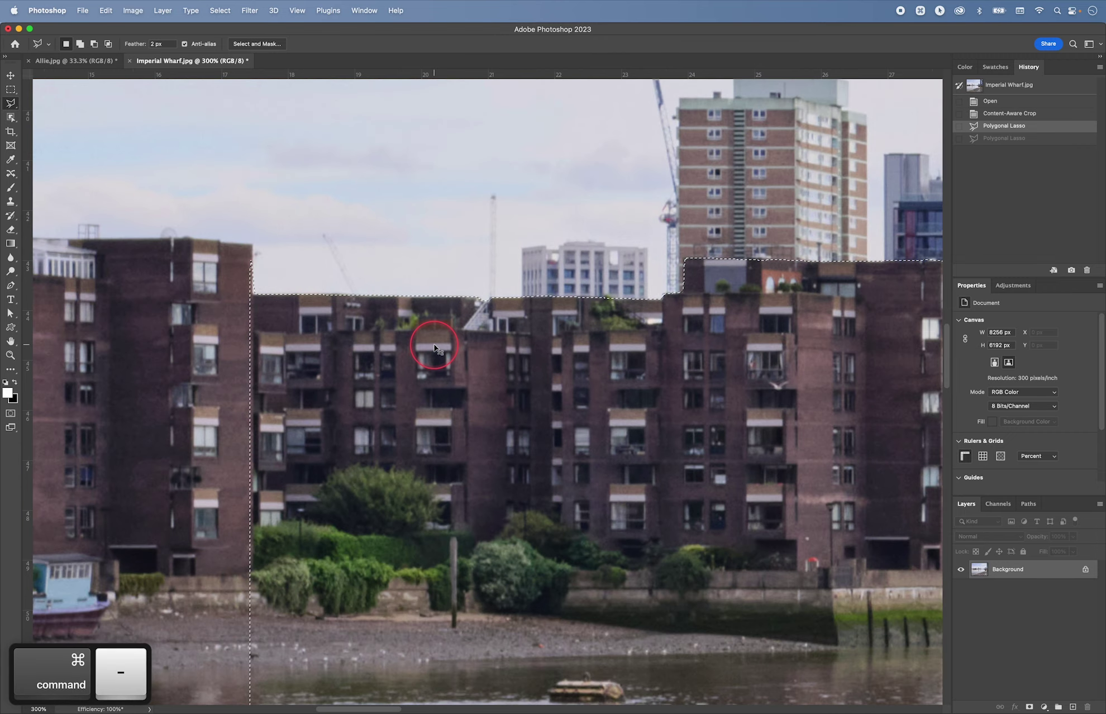
{"action": "key", "text": "super+minus"}
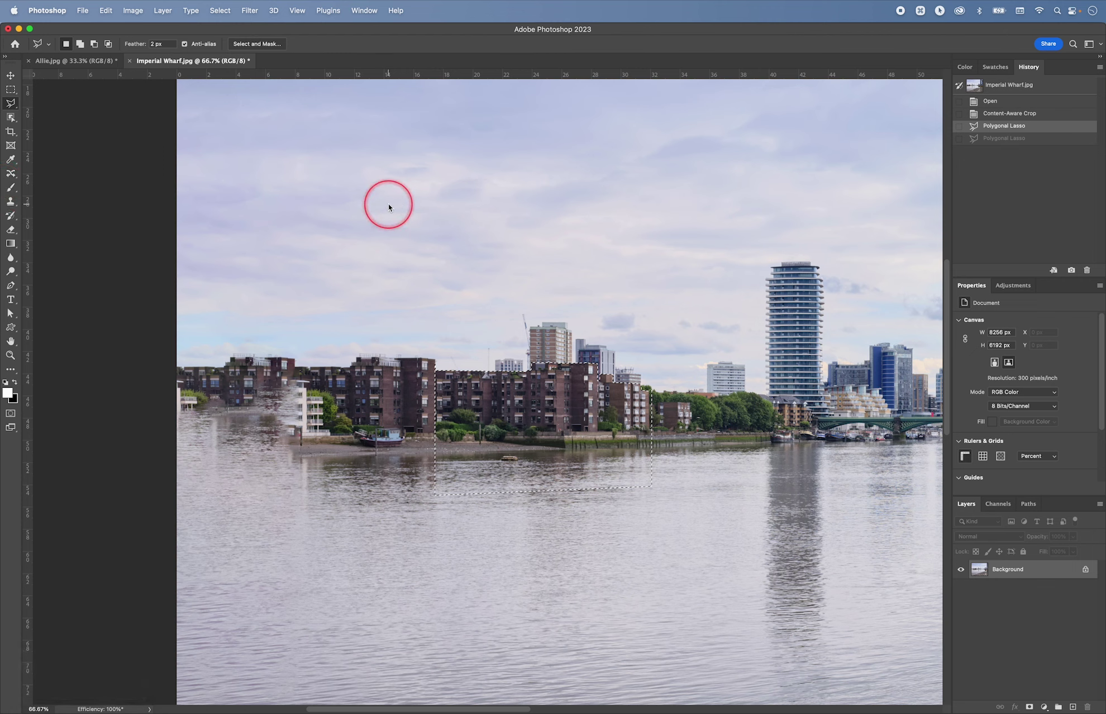
{"action": "key", "text": "j"}
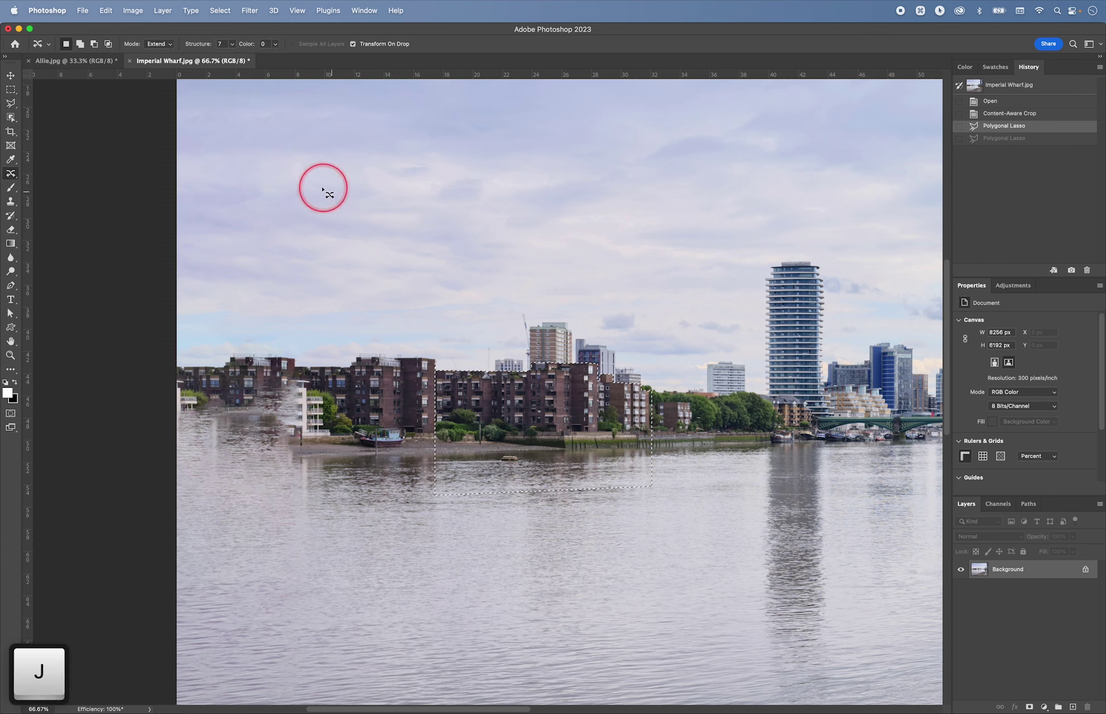
{"action": "left_click", "coordinate": [160, 44]}
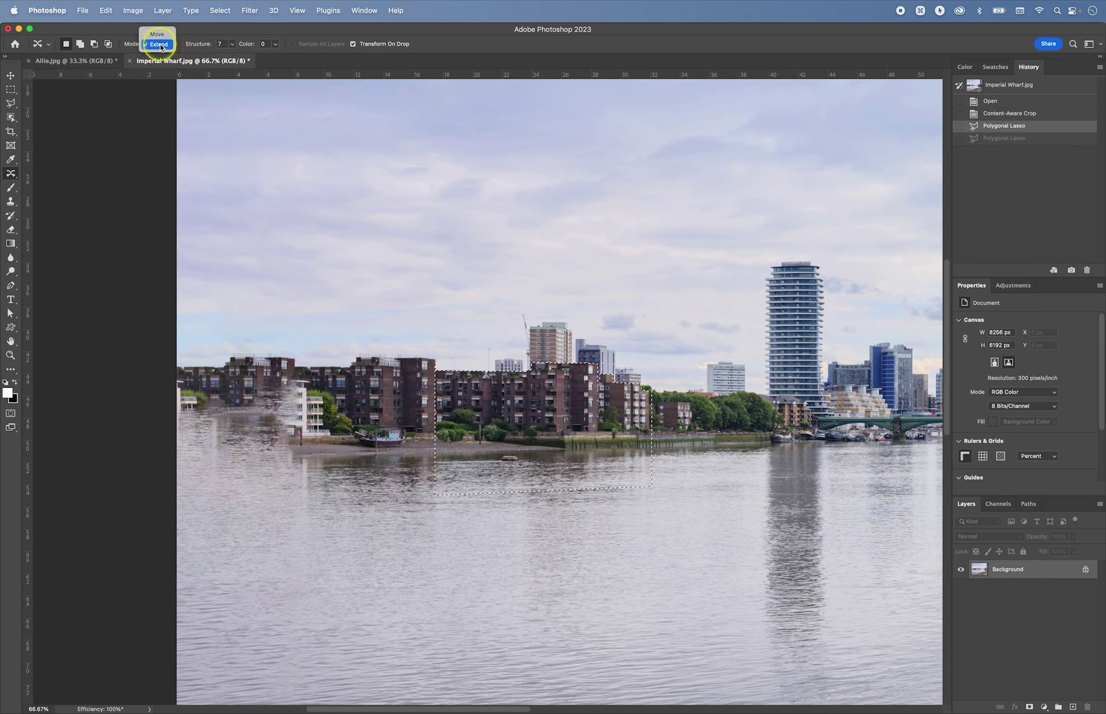
{"action": "left_click", "coordinate": [160, 45]}
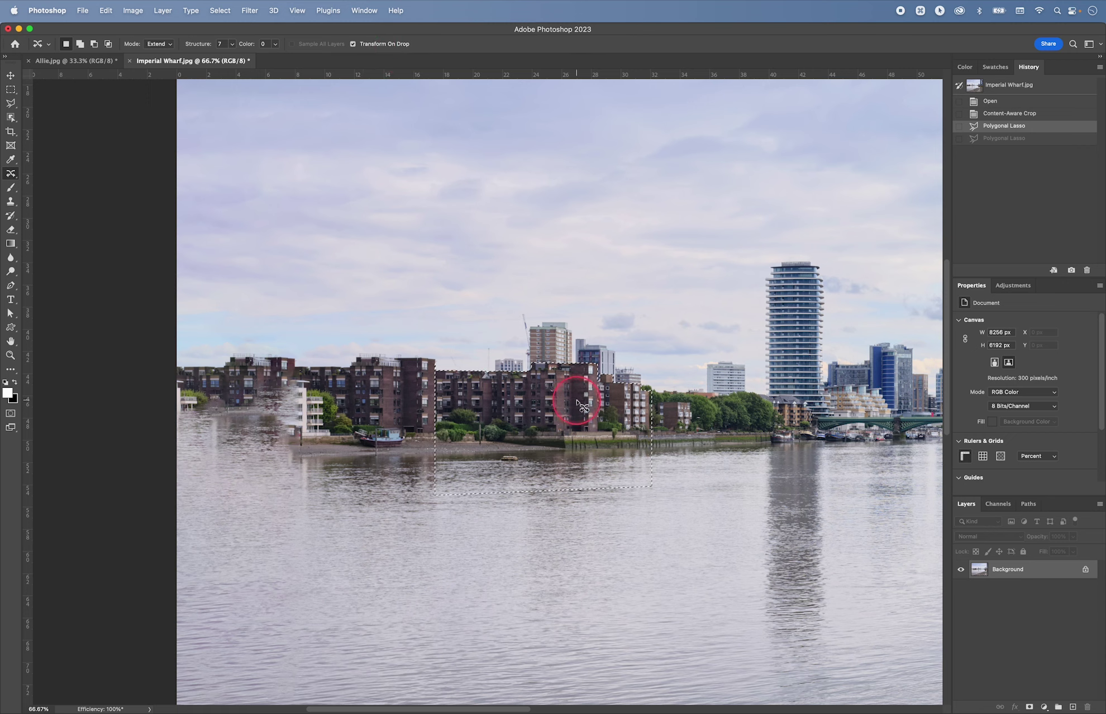
{"action": "left_click_drag", "start_coordinate": [561, 418], "coordinate": [340, 411]}
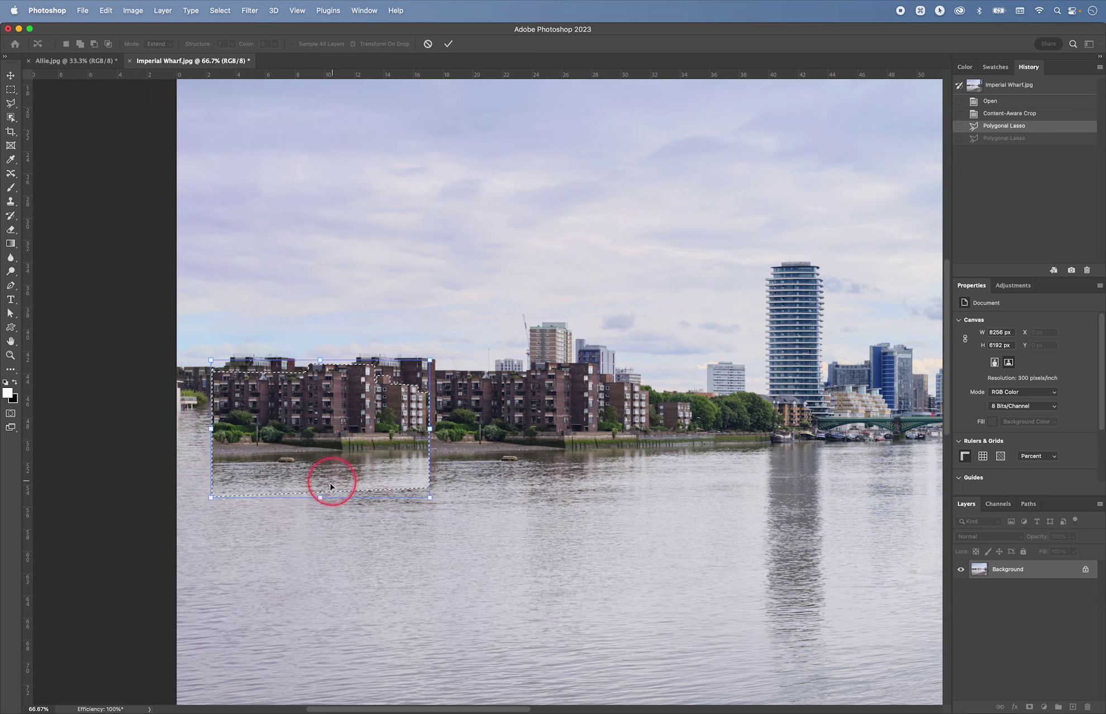
- Flip the duplicated buildings horizontally and shift them left so they run past the photo's left edge
{"action": "right_click", "coordinate": [328, 424]}
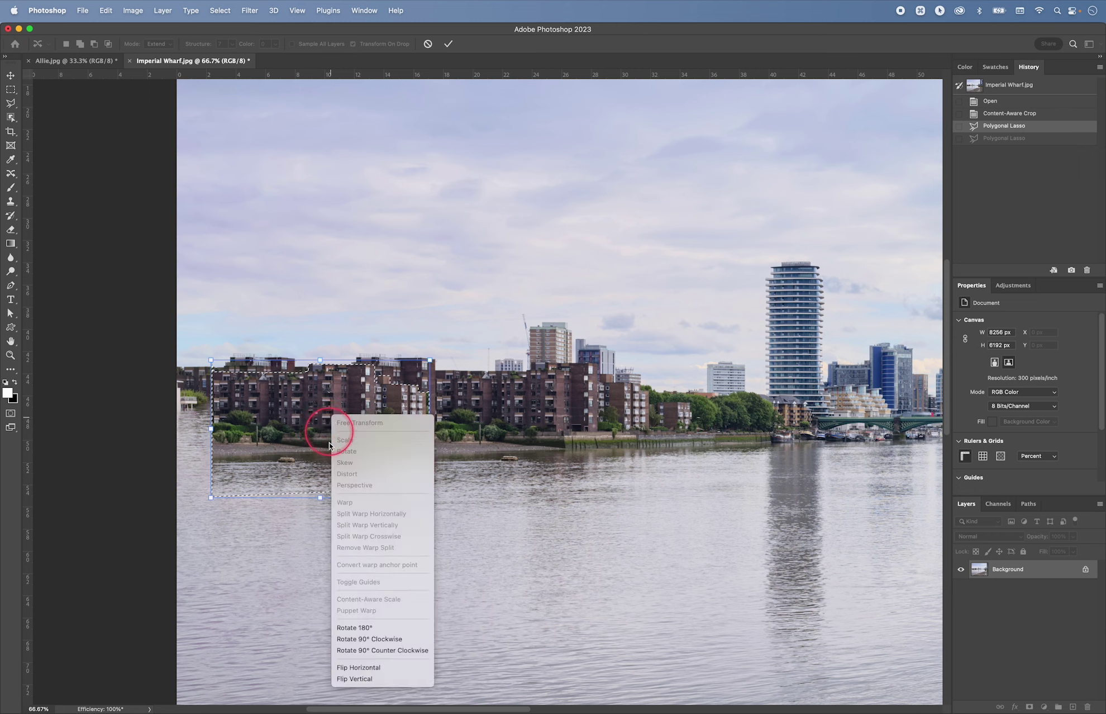
{"action": "left_click", "coordinate": [373, 670]}
{"action": "left_click_drag", "start_coordinate": [383, 435], "coordinate": [290, 427]}
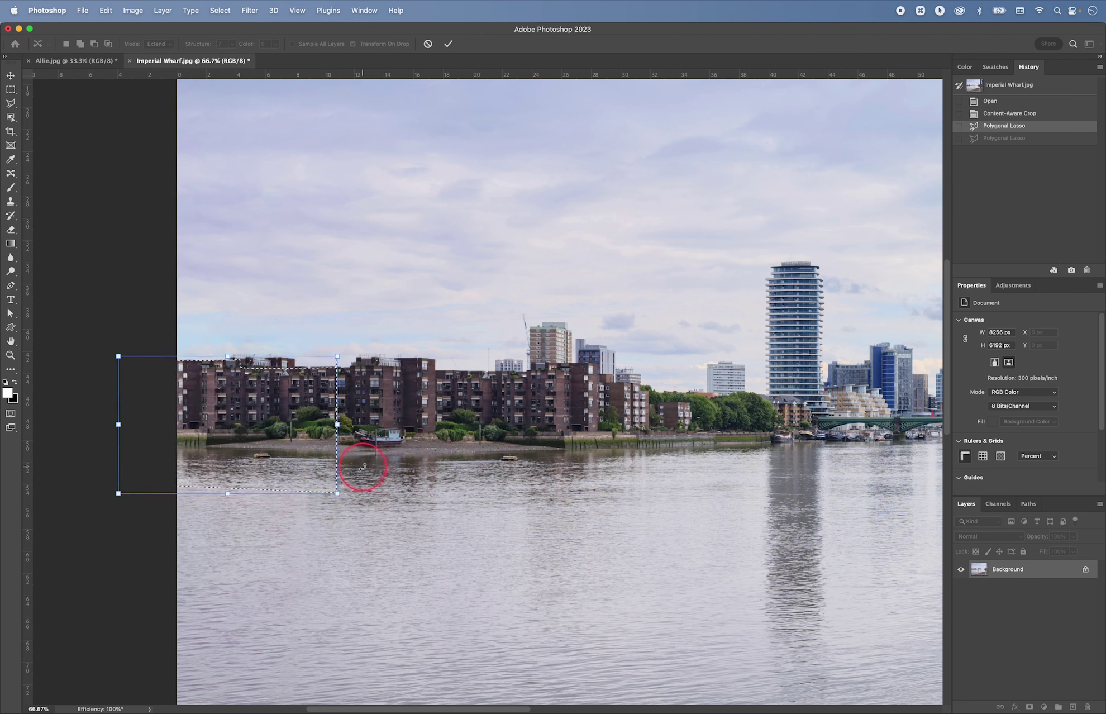
- Enlarge the flipped buildings slightly and reposition them so their shoreline lines up with the original bank
{"action": "left_click_drag", "start_coordinate": [119, 356], "coordinate": [96, 343]}
{"action": "left_click_drag", "start_coordinate": [198, 376], "coordinate": [199, 396]}
{"action": "left_click", "coordinate": [301, 506]}
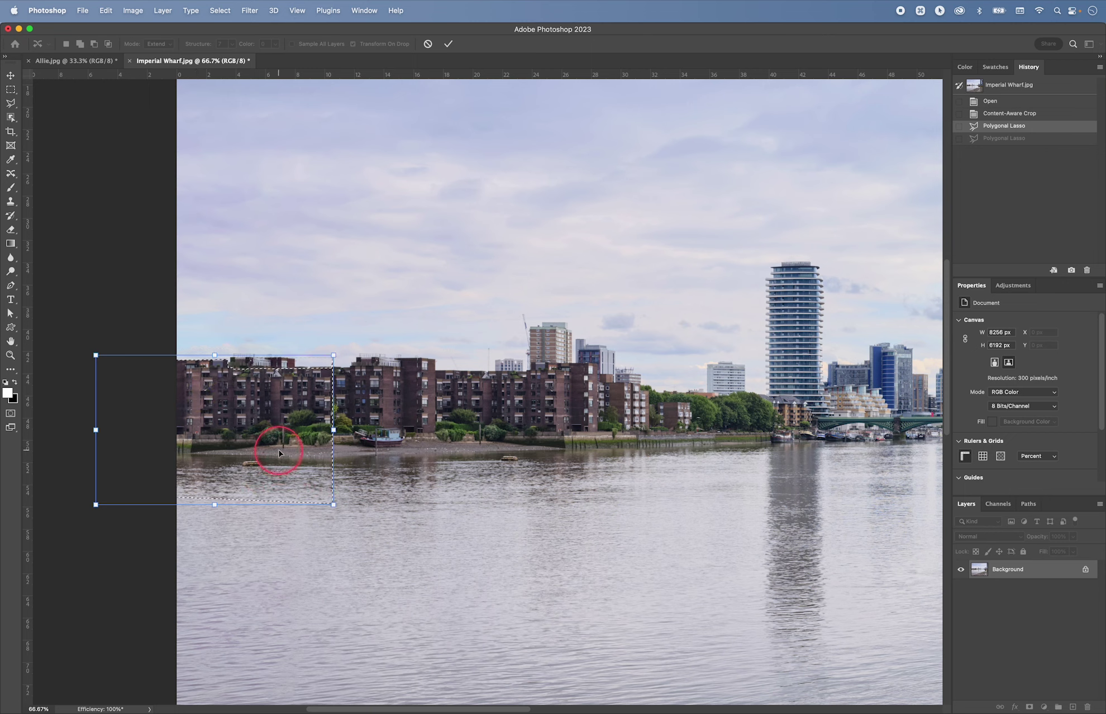
{"action": "left_click_drag", "start_coordinate": [280, 452], "coordinate": [267, 460]}
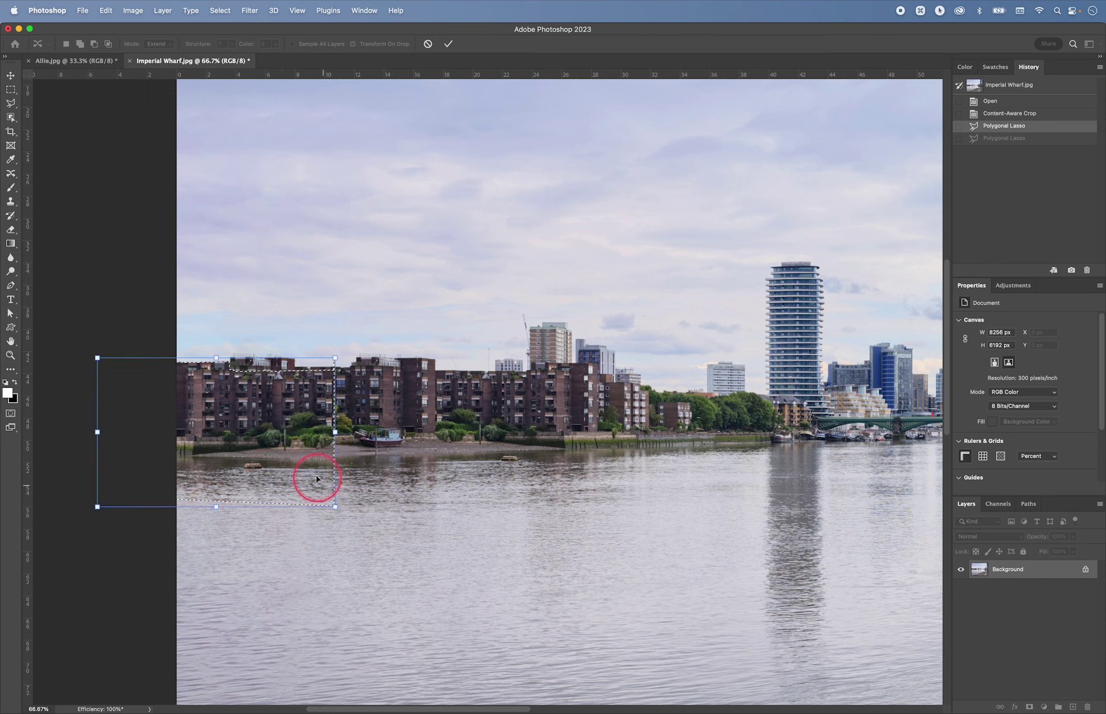
- Check the flipped copy's alignment with the neighbouring building and bank up close, apply the content-aware transform, and deselect
{"action": "key", "text": "super+equal"}
{"action": "key", "text": "super+equal"}
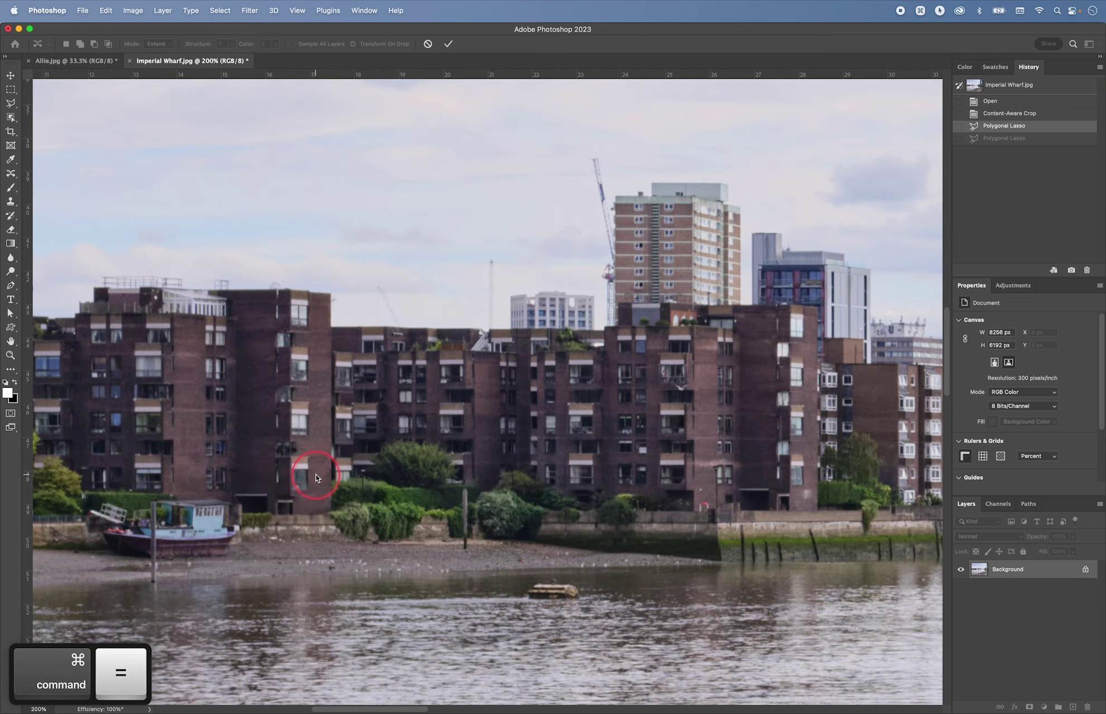
{"action": "key", "text": "space"}
{"action": "left_click_drag", "start_coordinate": [421, 389], "coordinate": [514, 380]}
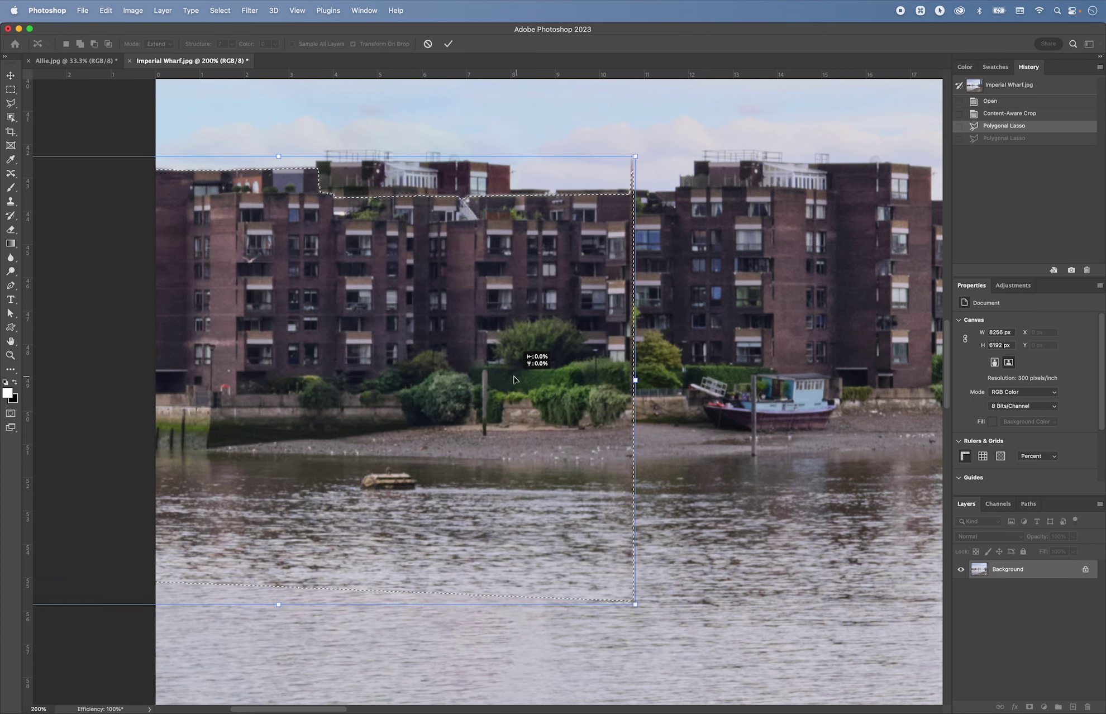
{"action": "left_click_drag", "start_coordinate": [514, 380], "coordinate": [514, 380]}
{"action": "left_click", "coordinate": [505, 488]}
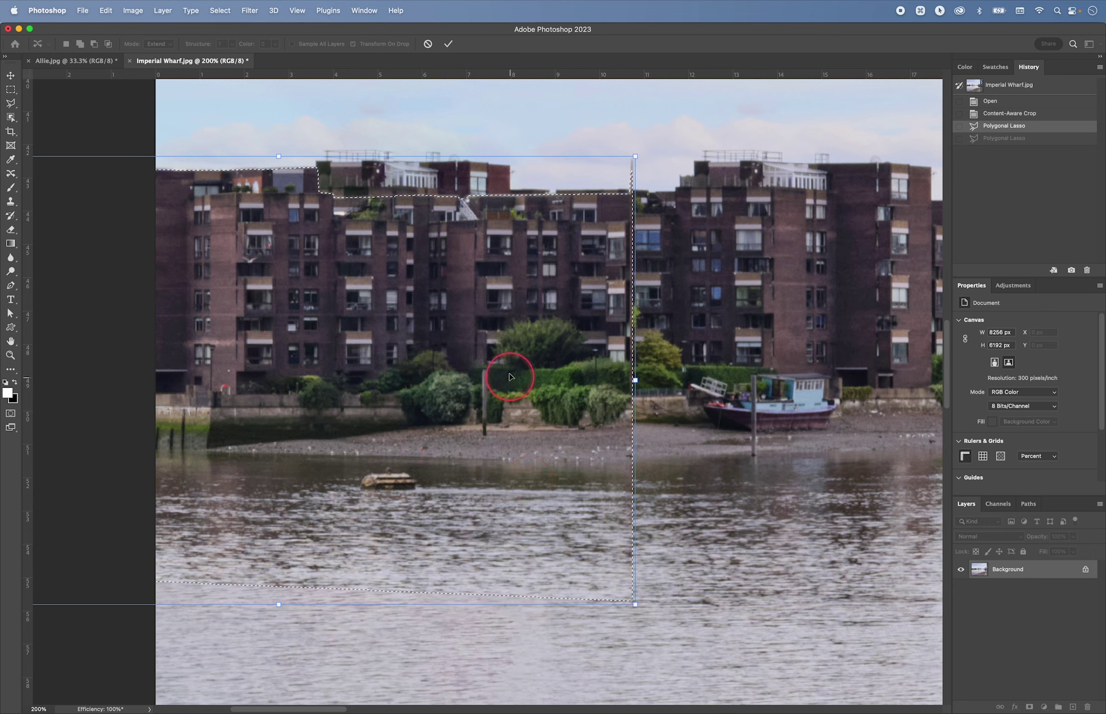
{"action": "double_click", "coordinate": [532, 407]}
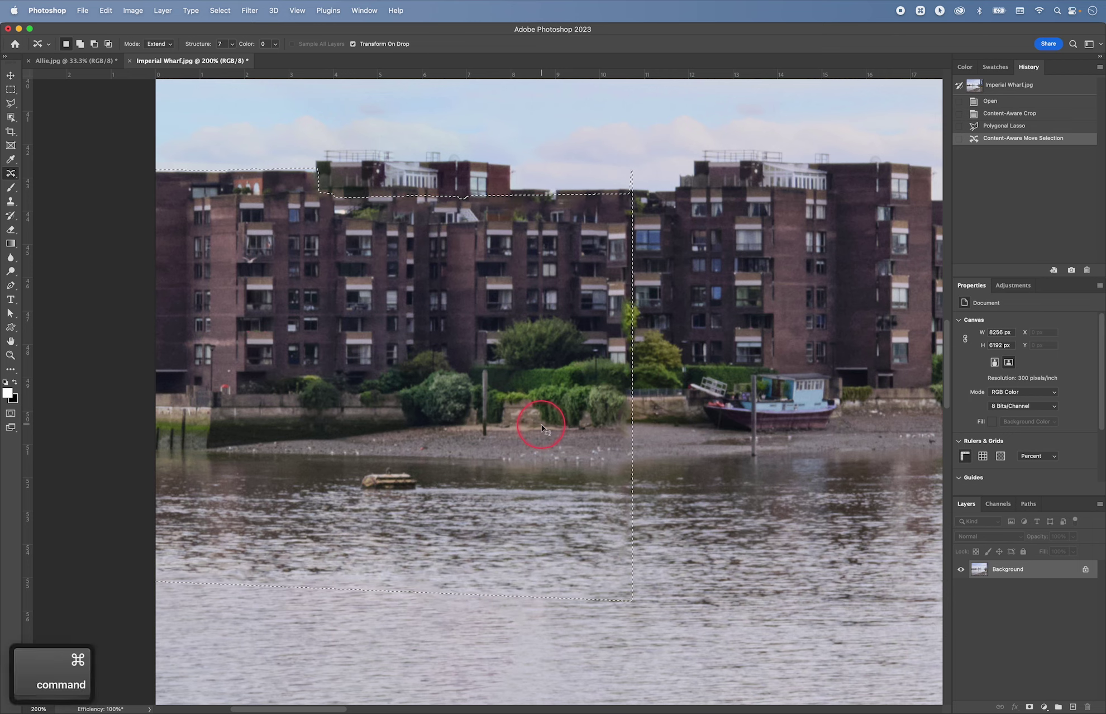
{"action": "key", "text": "super+d"}
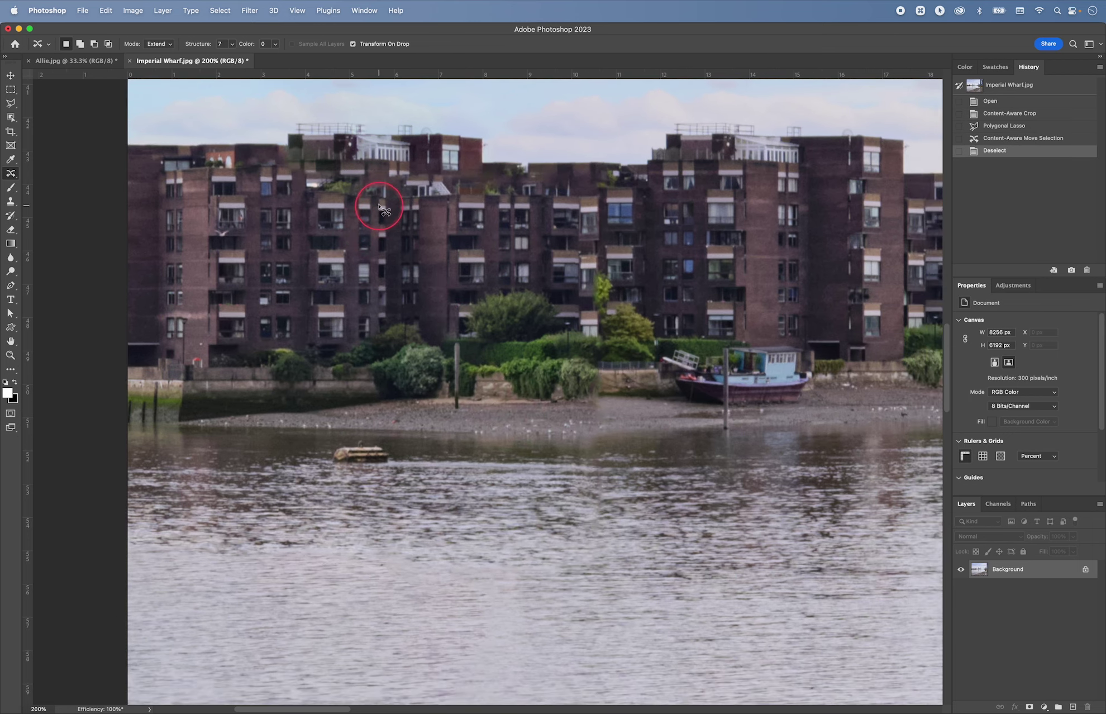
- Clone Stamp the dark river wall over the wooden posts and green patch at the wall's left end
{"action": "scroll", "coordinate": [402, 246], "scroll_direction": "down", "scroll_amount": 1}
{"action": "scroll", "coordinate": [402, 246], "scroll_direction": "right", "scroll_amount": 1}
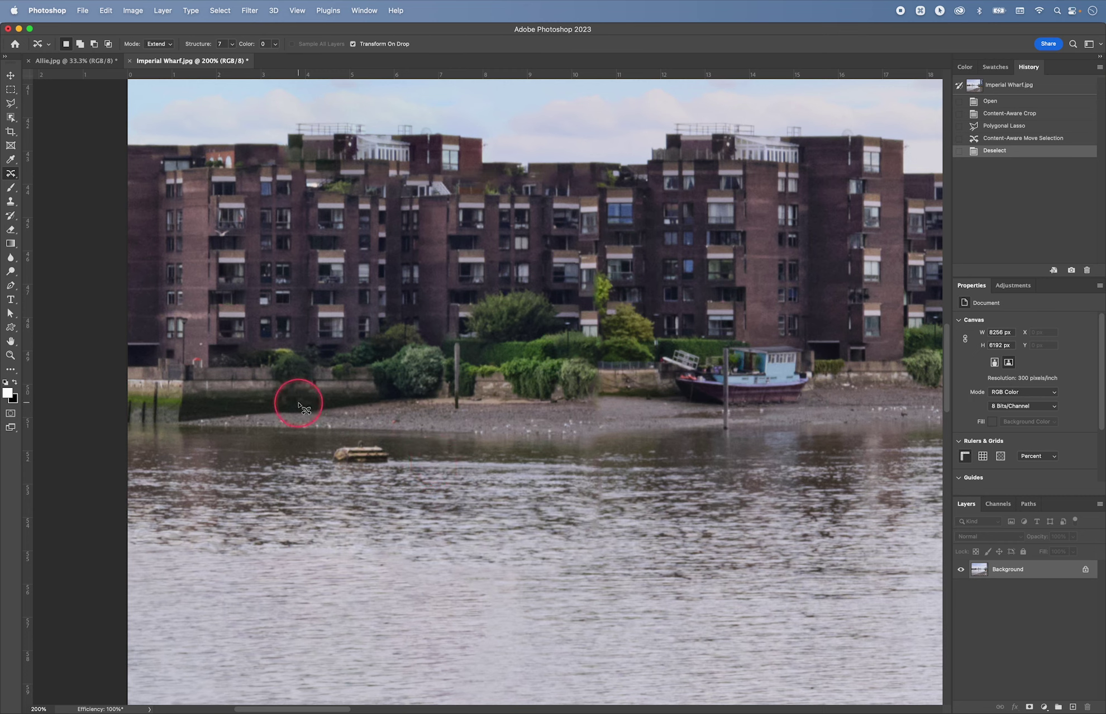
{"action": "key", "text": "s"}
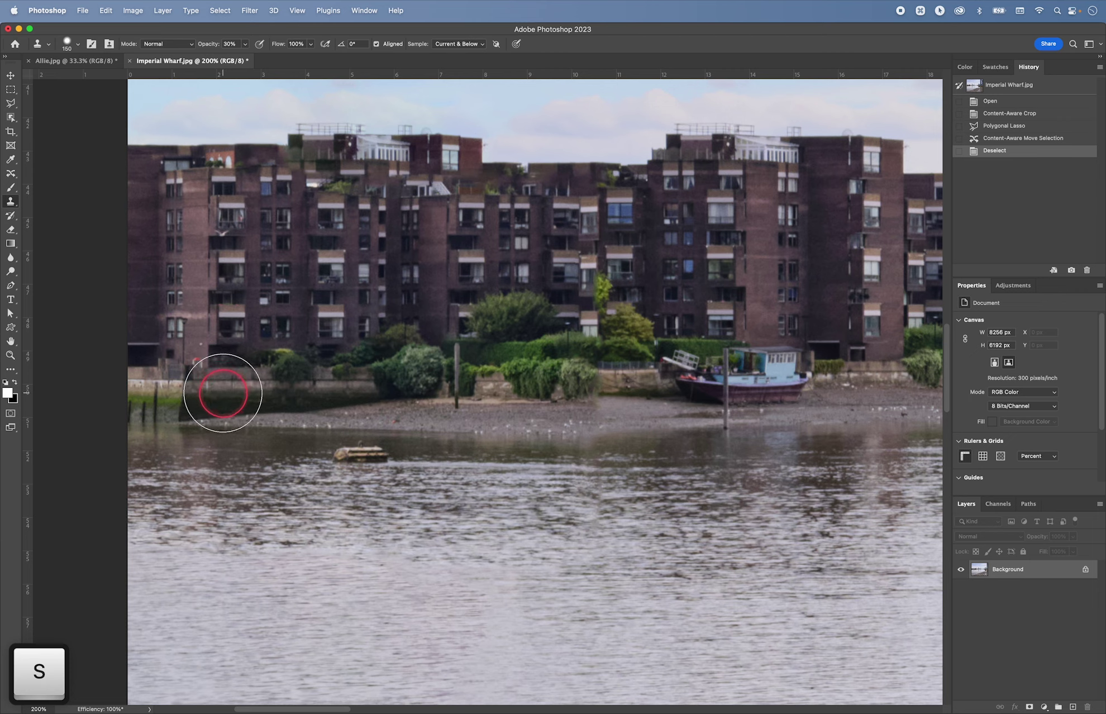
{"action": "key", "text": "alt"}
{"action": "left_click", "coordinate": [225, 390], "text": "alt"}
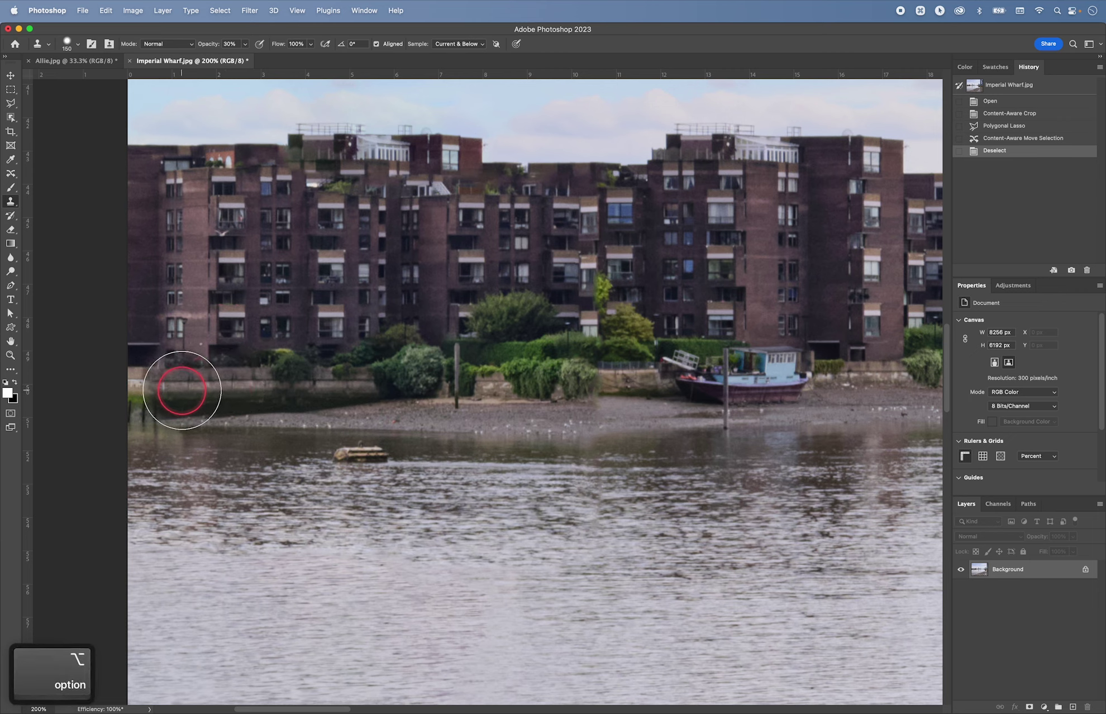
{"action": "mouse_move", "coordinate": [178, 388]}
{"action": "left_mouse_down"}
{"action": "mouse_move", "coordinate": [149, 393]}
{"action": "mouse_move", "coordinate": [165, 389]}
{"action": "left_mouse_up"}
{"action": "left_click", "coordinate": [202, 398], "text": "alt"}
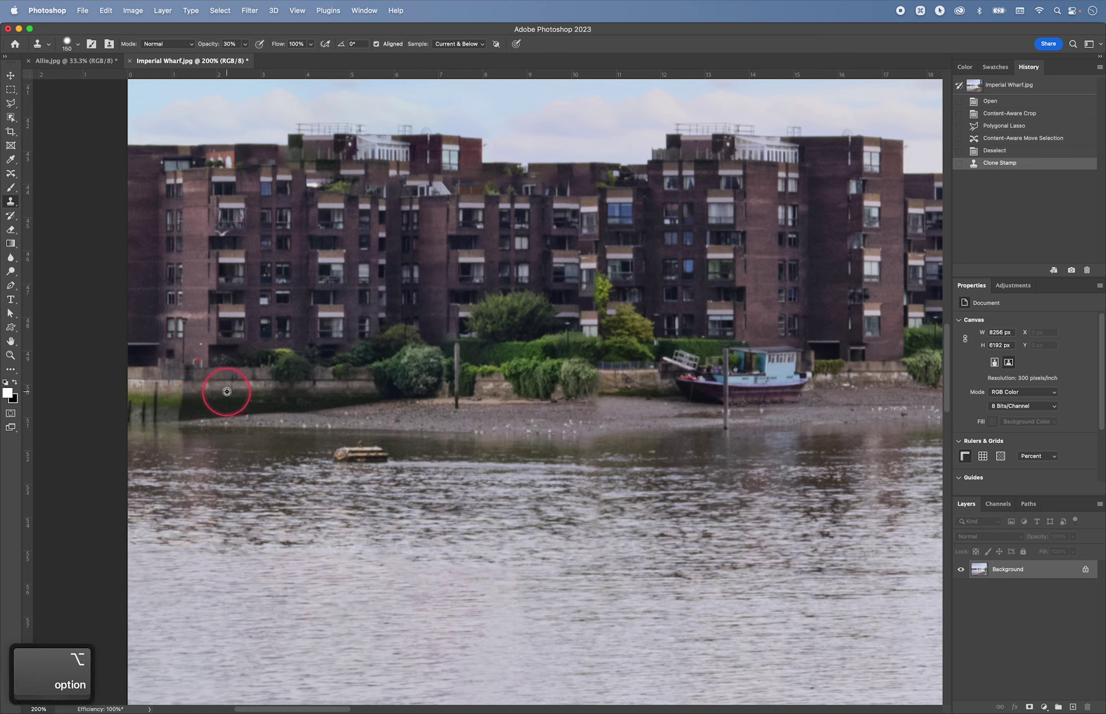
{"action": "left_click", "coordinate": [227, 391], "text": "alt"}
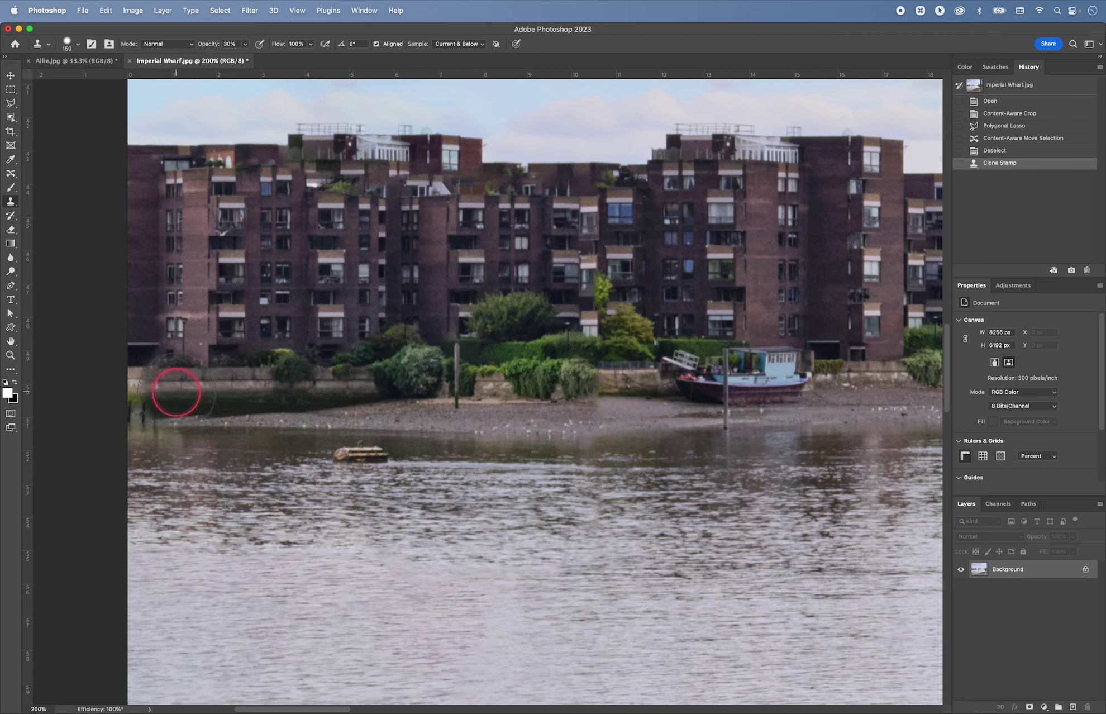
{"action": "left_click_drag", "start_coordinate": [177, 388], "coordinate": [153, 393]}
{"action": "left_click", "coordinate": [232, 385], "text": "alt"}
{"action": "left_click", "coordinate": [147, 386]}
{"action": "left_click", "coordinate": [228, 392], "text": "alt"}
{"action": "left_click", "coordinate": [171, 402]}
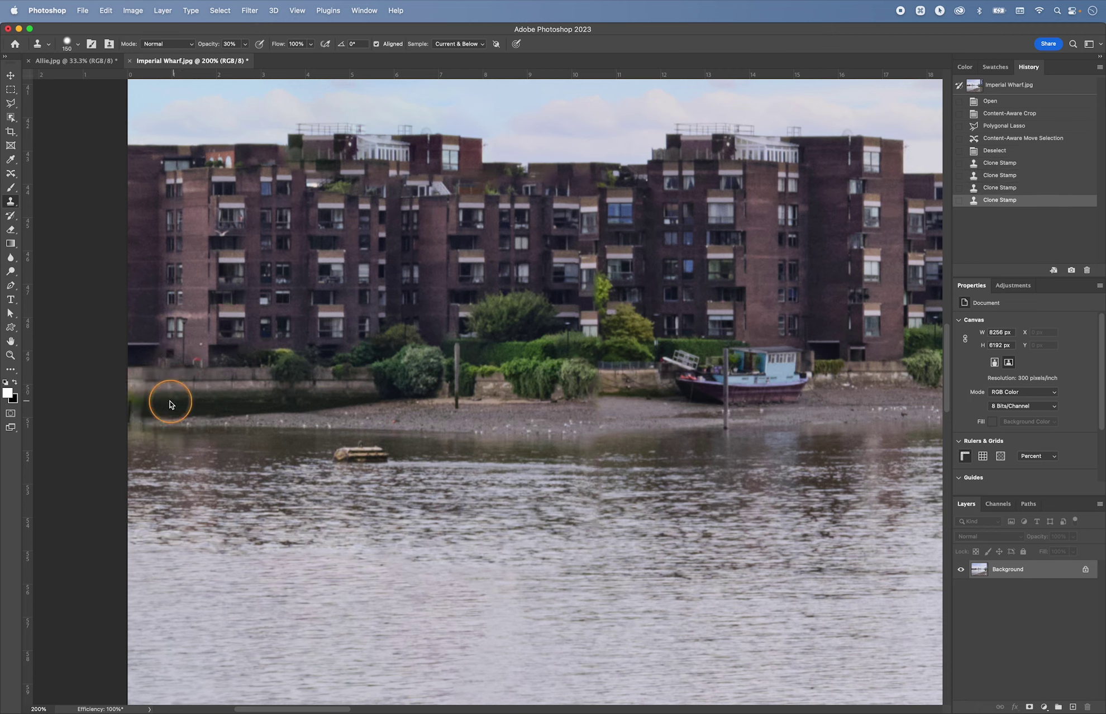
{"action": "left_click", "coordinate": [162, 400]}
{"action": "left_click", "coordinate": [140, 397]}
- Clone nearby dark water over the water's edge at the photo's left end
{"action": "left_click", "coordinate": [195, 449], "text": "alt"}
{"action": "left_click", "coordinate": [173, 429]}
{"action": "left_click", "coordinate": [148, 433]}
- Outline the floating wooden raft near the left shore with the Patch tool, remove it with a fill, and deselect
{"action": "key", "text": "j"}
{"action": "key", "text": "j"}
{"action": "key", "text": "j"}
{"action": "key", "text": "j"}
{"action": "key", "text": "j"}
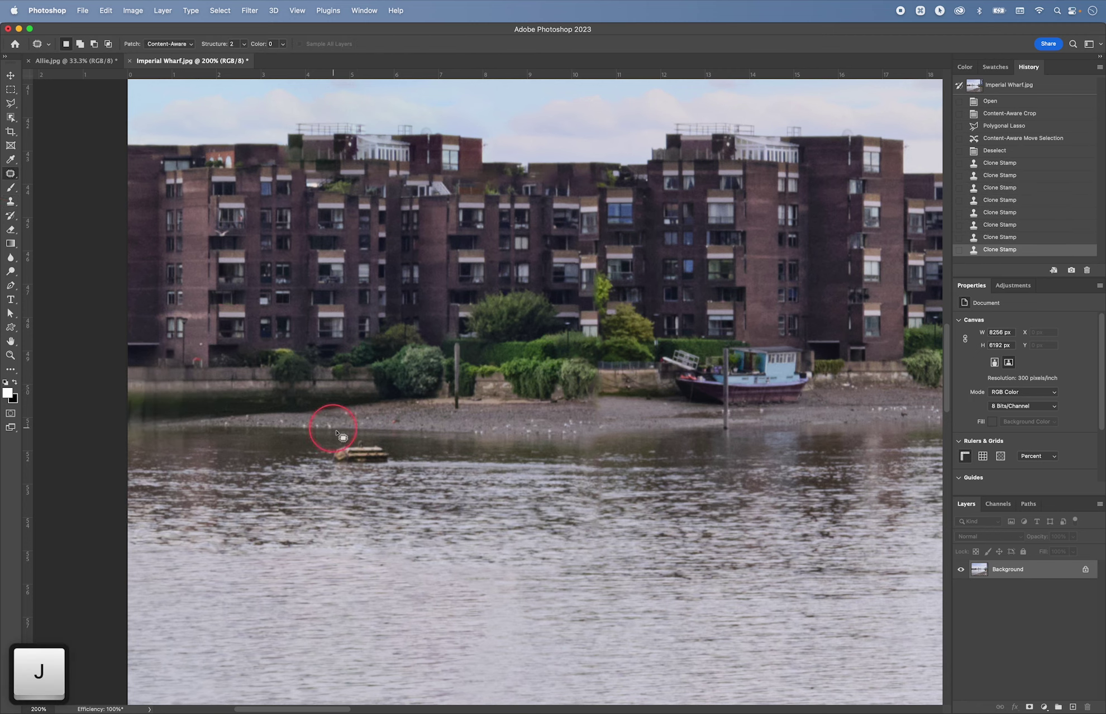
{"action": "left_click_drag", "start_coordinate": [331, 435], "coordinate": [332, 436]}
{"action": "left_click_drag", "start_coordinate": [375, 465], "coordinate": [506, 494]}
{"action": "key", "text": "super+z"}
{"action": "key", "text": "BackSpace"}
{"action": "key", "text": "Return"}
{"action": "key", "text": "super+d"}
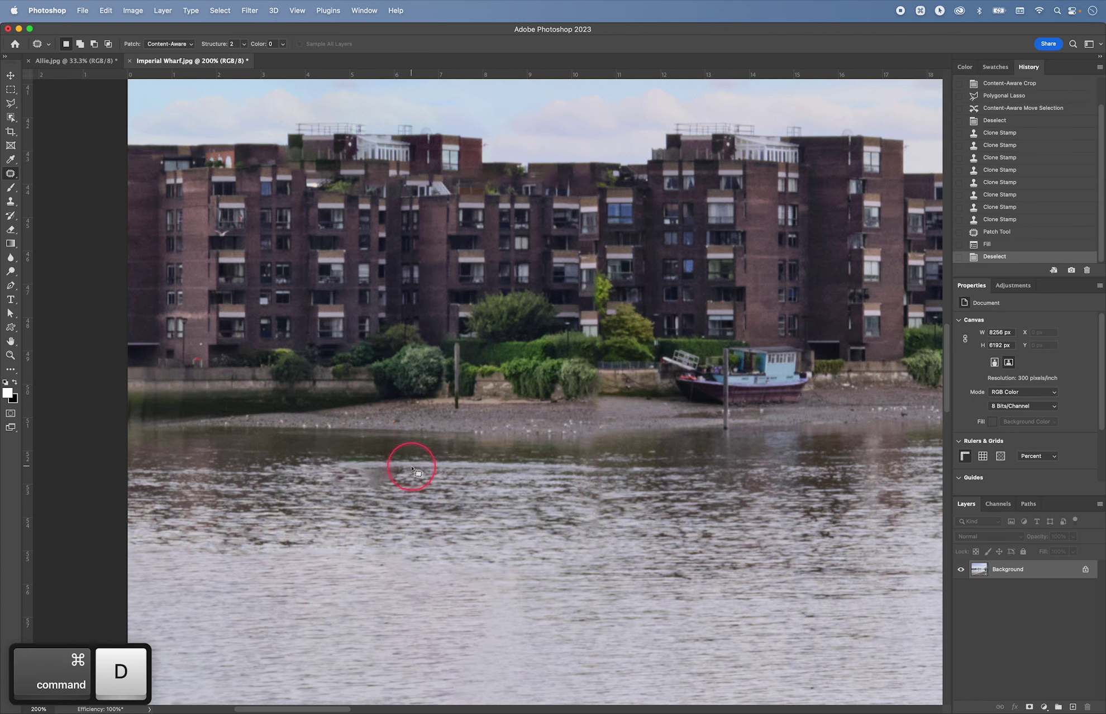
- Patch the smudge where the raft was with clean water from beside it, and deselect
{"action": "left_click_drag", "start_coordinate": [411, 465], "coordinate": [408, 466]}
{"action": "left_click_drag", "start_coordinate": [394, 479], "coordinate": [510, 486]}
{"action": "key", "text": "super+d"}
{"action": "key", "text": "space"}
{"action": "left_click_drag", "start_coordinate": [810, 439], "coordinate": [644, 493]}
{"action": "key", "text": "space"}
{"action": "left_click_drag", "start_coordinate": [762, 511], "coordinate": [671, 511]}
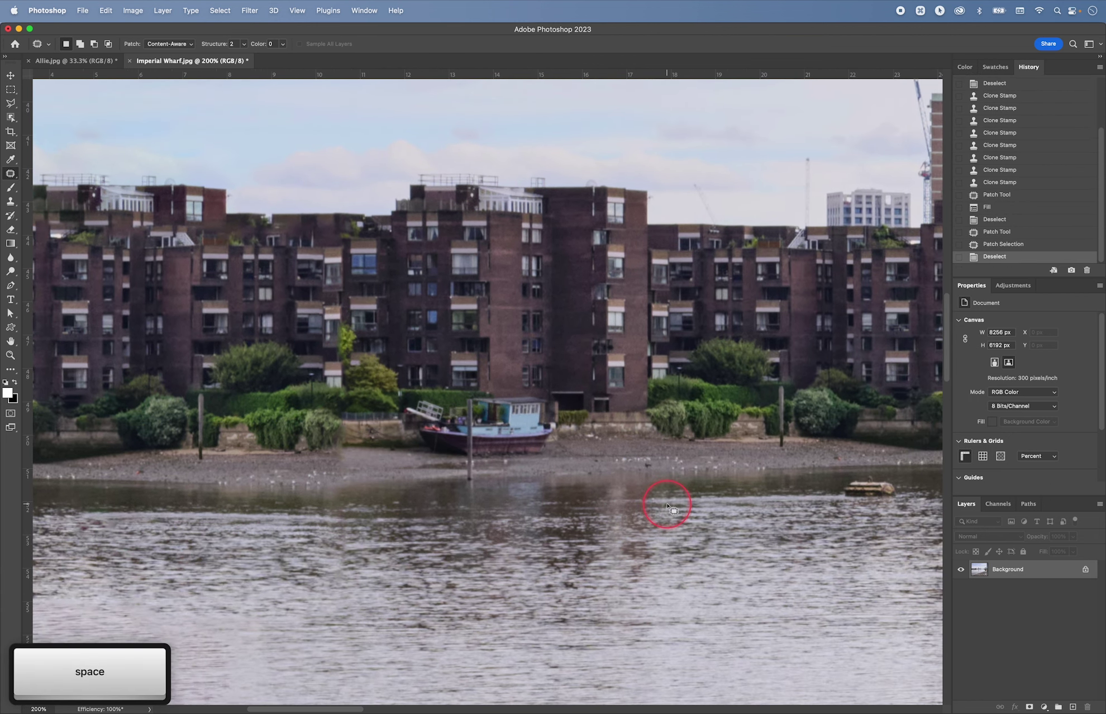
{"action": "key", "text": "s"}
{"action": "left_click", "coordinate": [366, 438], "text": "alt"}
{"action": "left_click", "coordinate": [347, 441]}
{"action": "left_click", "coordinate": [364, 439], "text": "alt"}
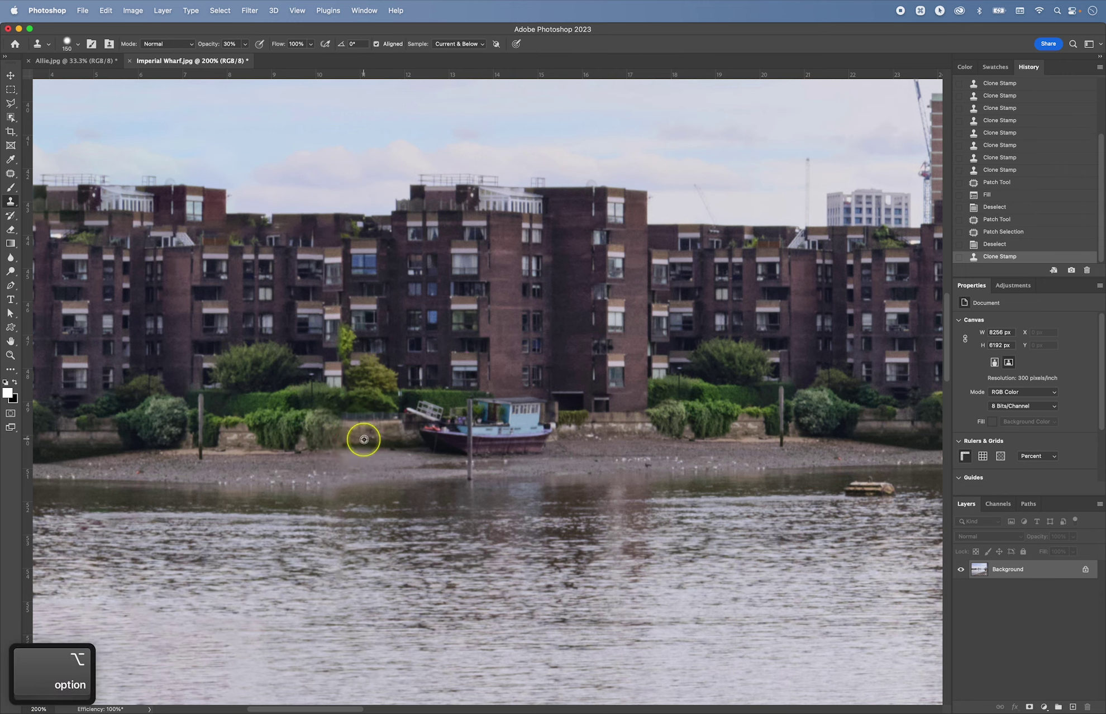
{"action": "left_click", "coordinate": [319, 440]}
{"action": "left_click", "coordinate": [291, 439]}
{"action": "left_click", "coordinate": [311, 444], "text": "alt"}
{"action": "key", "text": "super+z"}
{"action": "key", "text": "super+z"}
{"action": "key", "text": "super+z"}
- Clone the bare stone wall over the hanging bushes left of the boat with the Clone Stamp at 100% opacity
{"action": "key", "text": "0"}
{"action": "left_click", "coordinate": [378, 441], "text": "alt"}
{"action": "left_click", "coordinate": [331, 441]}
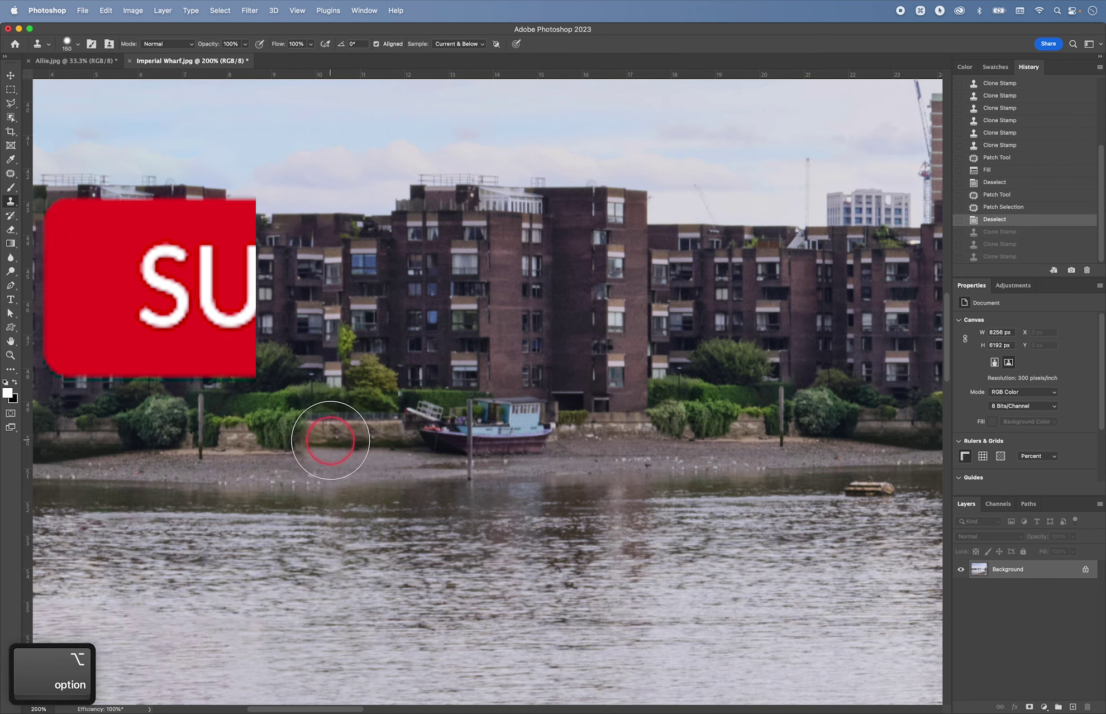
{"action": "left_click", "coordinate": [290, 441]}
{"action": "left_click", "coordinate": [264, 442]}
- Clone clean stone texture along the newly exposed wall left of the boat with a 50 px brush
{"action": "left_click", "coordinate": [307, 432], "text": "alt"}
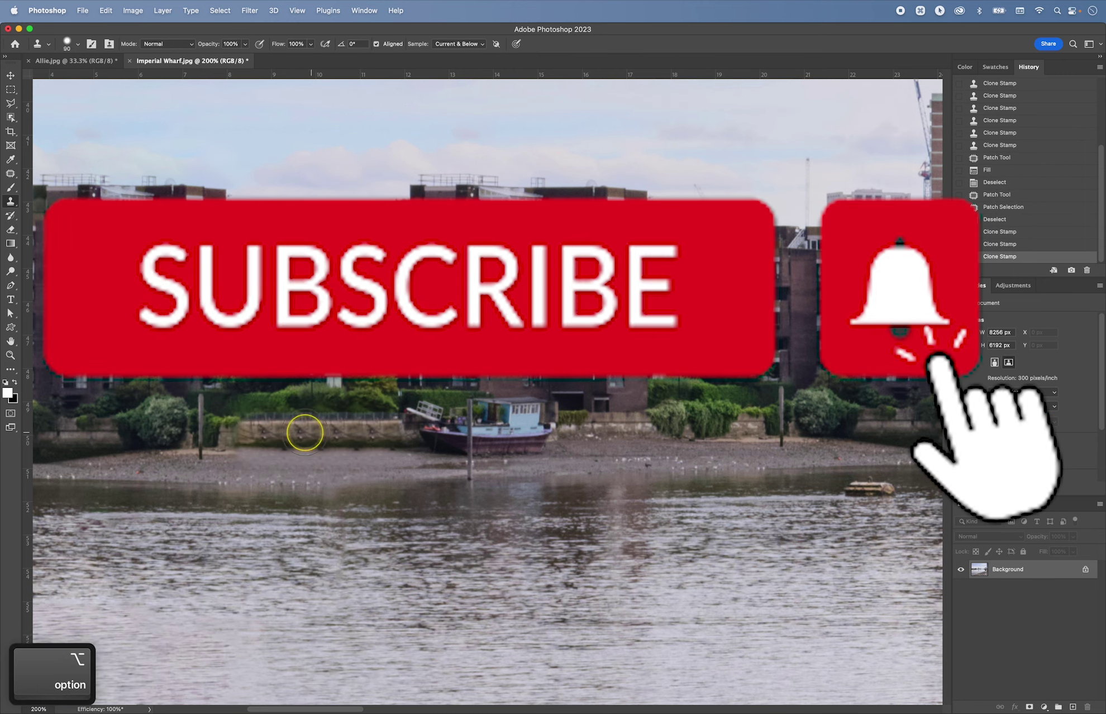
{"action": "key", "text": "bracketleft"}
{"action": "key", "text": "bracketleft"}
{"action": "key", "text": "bracketleft"}
{"action": "key", "text": "super+equal"}
{"action": "key", "text": "super+equal"}
{"action": "key", "text": "super+equal"}
{"action": "key", "text": "bracketleft"}
{"action": "key", "text": "bracketleft"}
{"action": "key", "text": "bracketleft"}
{"action": "key", "text": "bracketleft"}
{"action": "left_click_drag", "start_coordinate": [294, 432], "coordinate": [654, 345]}
{"action": "left_click", "coordinate": [503, 407], "text": "alt"}
{"action": "left_click", "coordinate": [472, 408]}
{"action": "left_click", "coordinate": [383, 407]}
{"action": "left_click", "coordinate": [293, 410]}
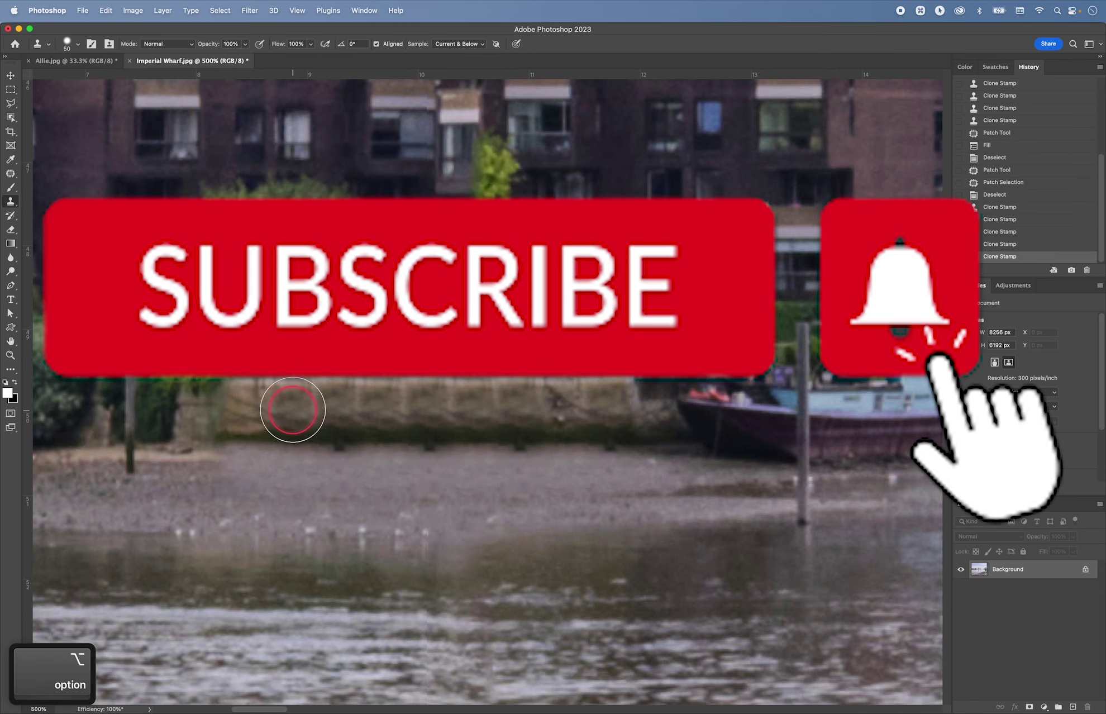
- Clone along the dark base of the wall where it meets the shore, and touch up the stone face above
{"action": "left_click", "coordinate": [335, 445]}
{"action": "left_click", "coordinate": [426, 449]}
{"action": "left_click", "coordinate": [518, 449]}
{"action": "left_click", "coordinate": [606, 449]}
{"action": "left_click", "coordinate": [459, 406], "text": "alt"}
{"action": "left_click", "coordinate": [493, 406]}
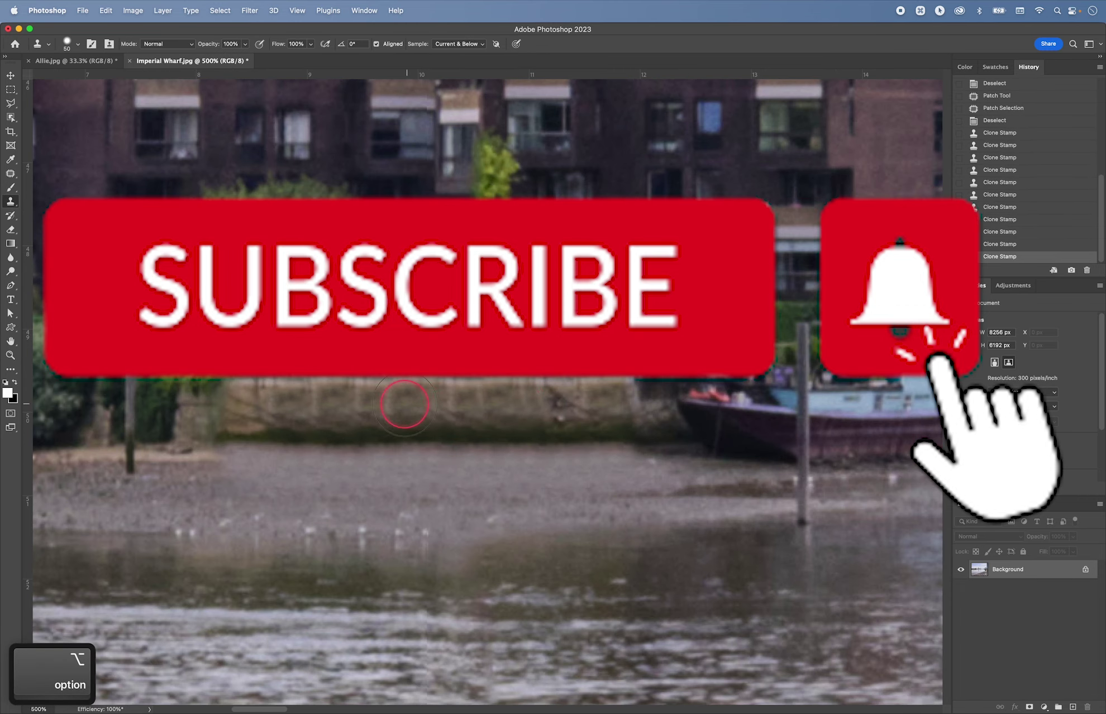
- Clone small stone details over the repeated marks on the wall with a 20 px brush
{"action": "left_click", "coordinate": [408, 405], "text": "alt"}
{"action": "key", "text": "bracketleft"}
{"action": "key", "text": "bracketleft"}
{"action": "key", "text": "bracketleft"}
{"action": "left_click", "coordinate": [429, 404]}
{"action": "left_click", "coordinate": [324, 403], "text": "alt"}
{"action": "left_click", "coordinate": [264, 411]}
{"action": "left_click", "coordinate": [521, 403], "text": "alt"}
{"action": "left_click", "coordinate": [412, 402]}
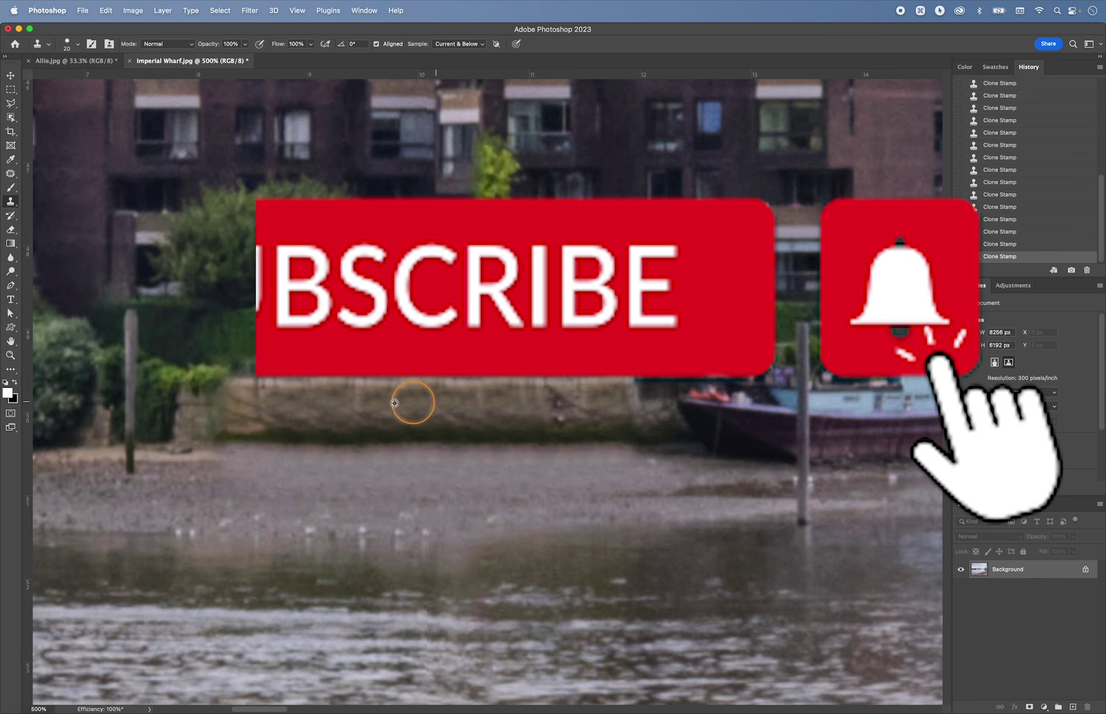
{"action": "left_click", "coordinate": [428, 413], "text": "alt"}
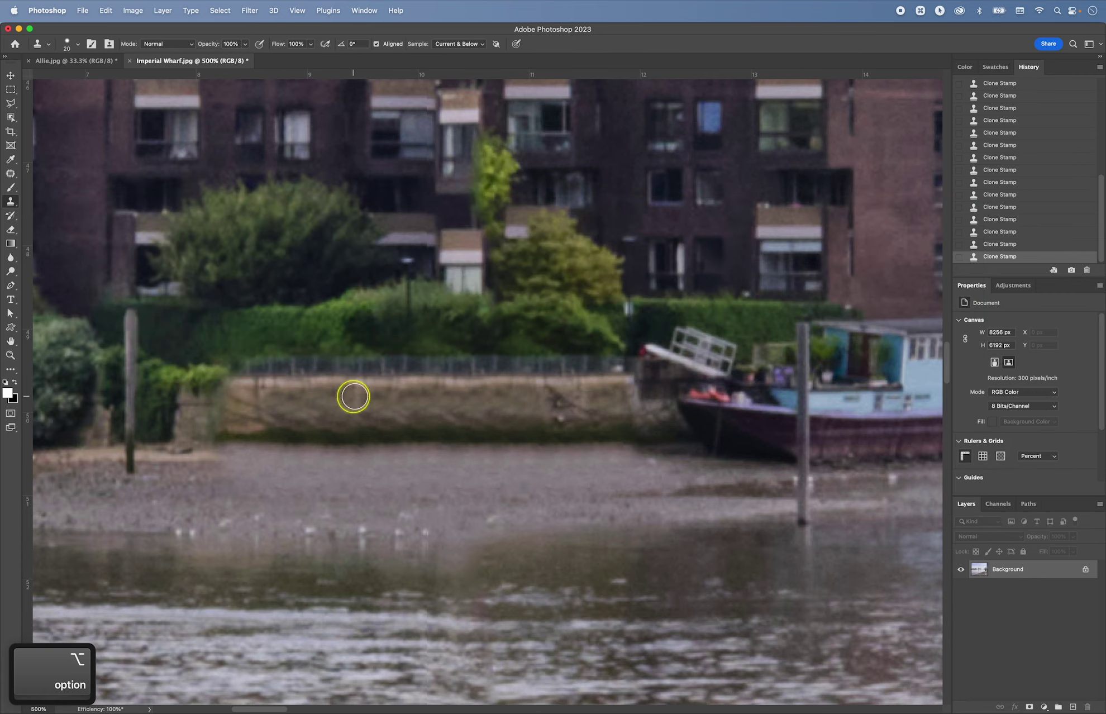
- Patch the smeared waterline left of the boat with the water's edge from the other side of the wooden post, and deselect
{"action": "key", "text": "super+minus"}
{"action": "key", "text": "super+minus"}
{"action": "key", "text": "super+minus"}
{"action": "key", "text": "super+minus"}
{"action": "key", "text": "super+equal"}
{"action": "key", "text": "j"}
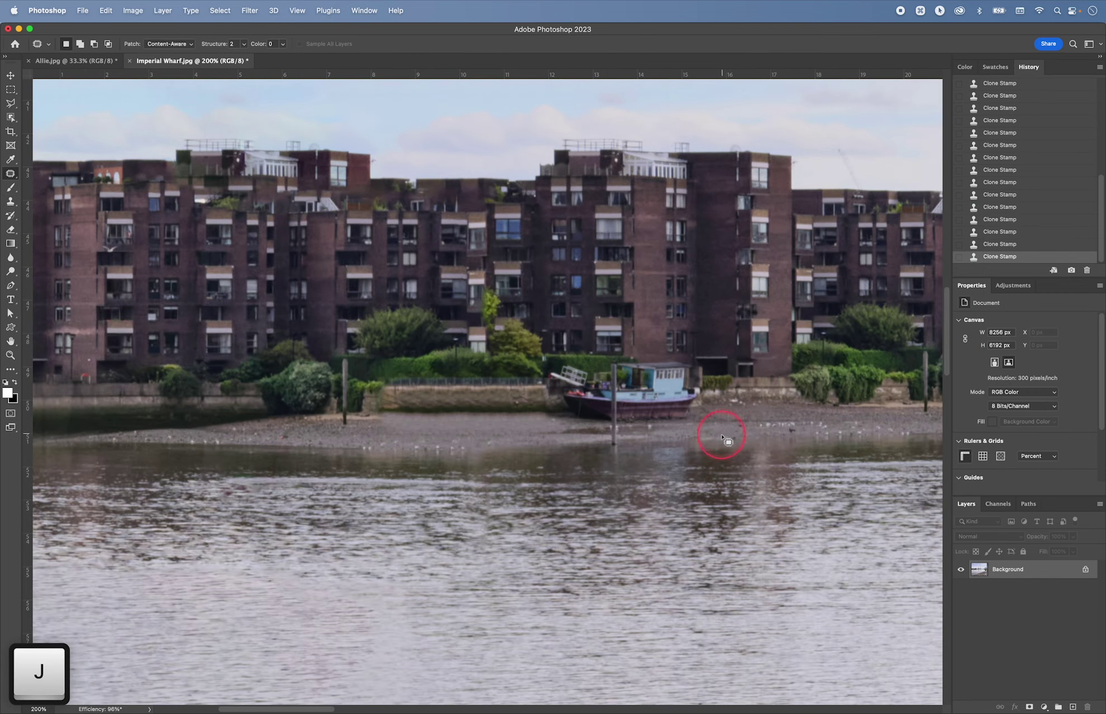
{"action": "mouse_move", "coordinate": [523, 440]}
{"action": "left_mouse_down"}
{"action": "mouse_move", "coordinate": [342, 474]}
{"action": "mouse_move", "coordinate": [528, 441]}
{"action": "left_mouse_up"}
{"action": "left_click_drag", "start_coordinate": [400, 447], "coordinate": [830, 452]}
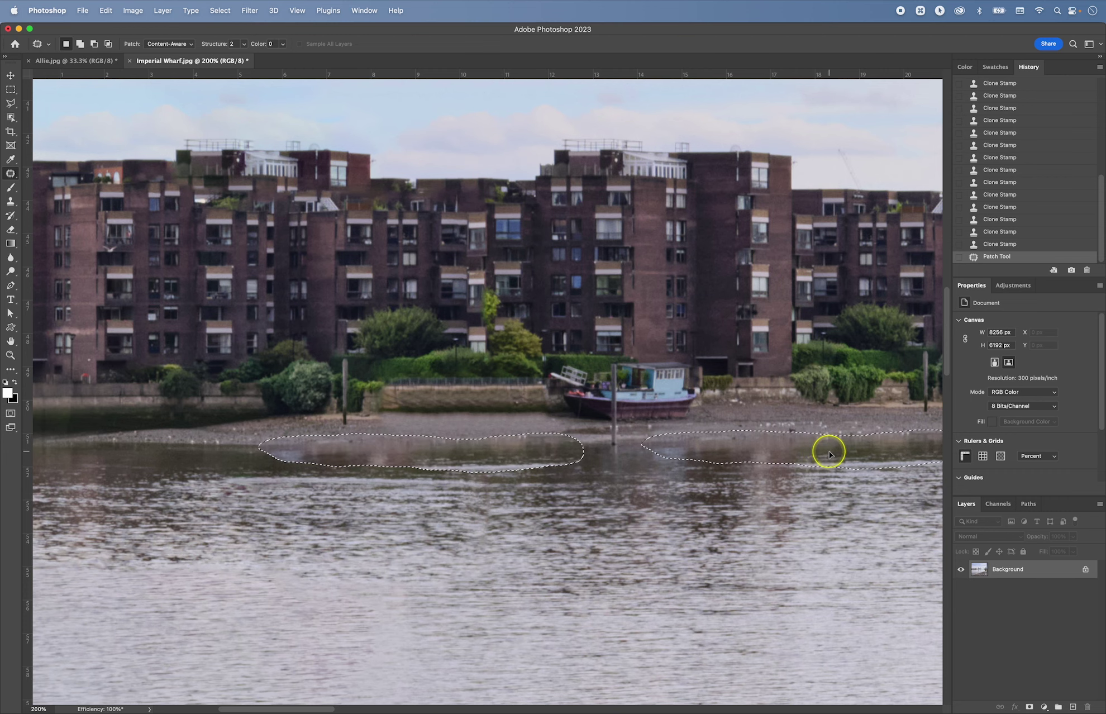
{"action": "left_click", "coordinate": [741, 613]}
{"action": "left_click", "coordinate": [992, 231]}
{"action": "left_click", "coordinate": [994, 257]}
- Outline the light streak just below the waterline left of the boat, patch it with darker water from farther left, and deselect
{"action": "left_click_drag", "start_coordinate": [448, 455], "coordinate": [442, 457]}
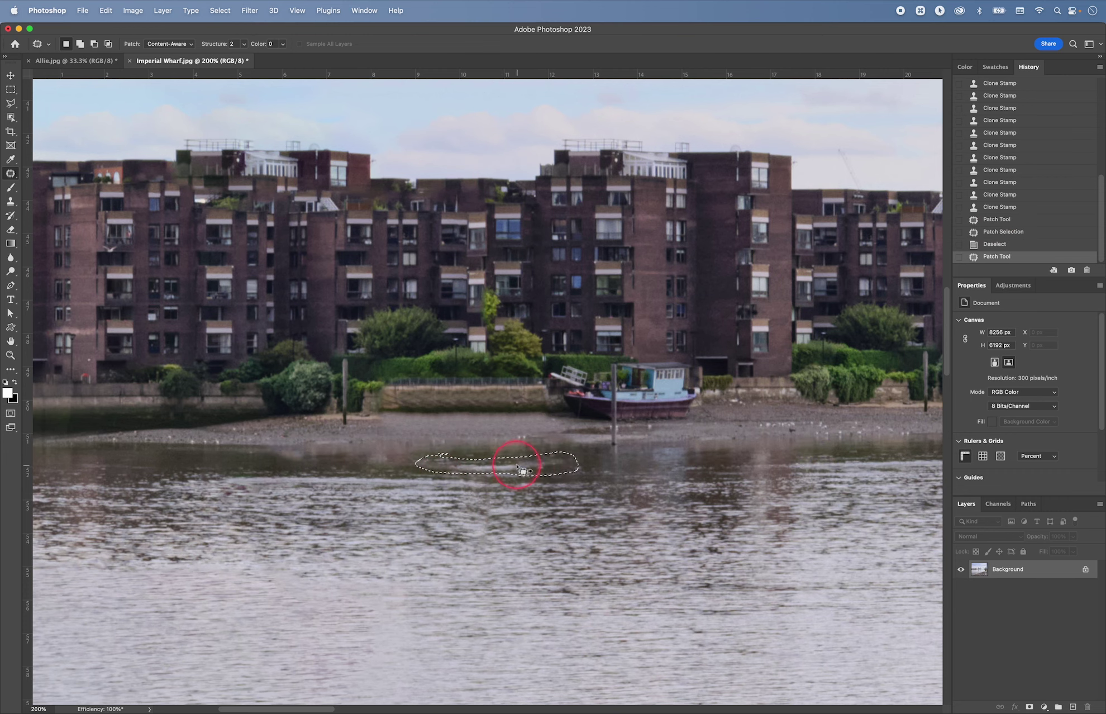
{"action": "left_click_drag", "start_coordinate": [514, 465], "coordinate": [259, 465]}
{"action": "left_click", "coordinate": [710, 534]}
- Patch three more uneven spots along the waterline left of the boat with neighbouring water, deselecting after each
{"action": "key", "text": "space"}
{"action": "left_click_drag", "start_coordinate": [710, 534], "coordinate": [635, 536]}
{"action": "left_click_drag", "start_coordinate": [609, 492], "coordinate": [669, 534]}
{"action": "key", "text": "super+minus"}
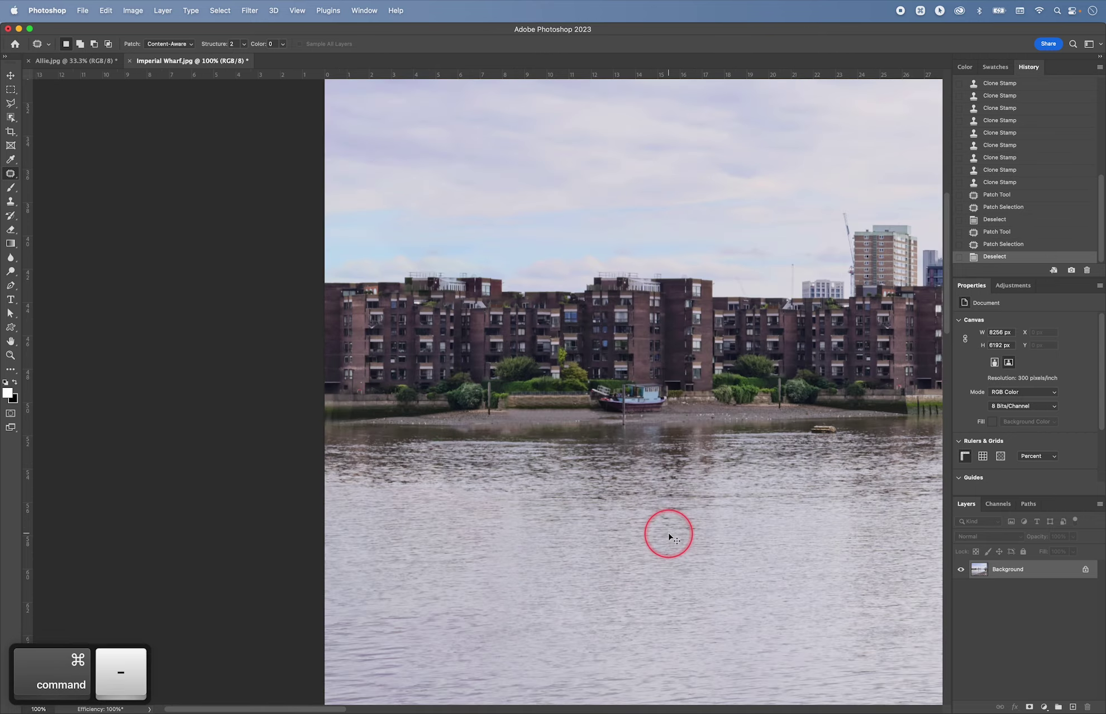
{"action": "key", "text": "super+equal"}
{"action": "key", "text": "super+equal"}
{"action": "left_click_drag", "start_coordinate": [427, 496], "coordinate": [317, 512]}
{"action": "left_click", "coordinate": [620, 530]}
{"action": "left_click_drag", "start_coordinate": [596, 517], "coordinate": [593, 514]}
{"action": "mouse_move", "coordinate": [548, 509]}
{"action": "left_mouse_down"}
{"action": "mouse_move", "coordinate": [514, 516]}
{"action": "mouse_move", "coordinate": [751, 506]}
{"action": "left_mouse_up"}
{"action": "left_click", "coordinate": [626, 520]}
{"action": "left_click_drag", "start_coordinate": [626, 513], "coordinate": [650, 511]}
{"action": "left_click_drag", "start_coordinate": [617, 514], "coordinate": [739, 520]}
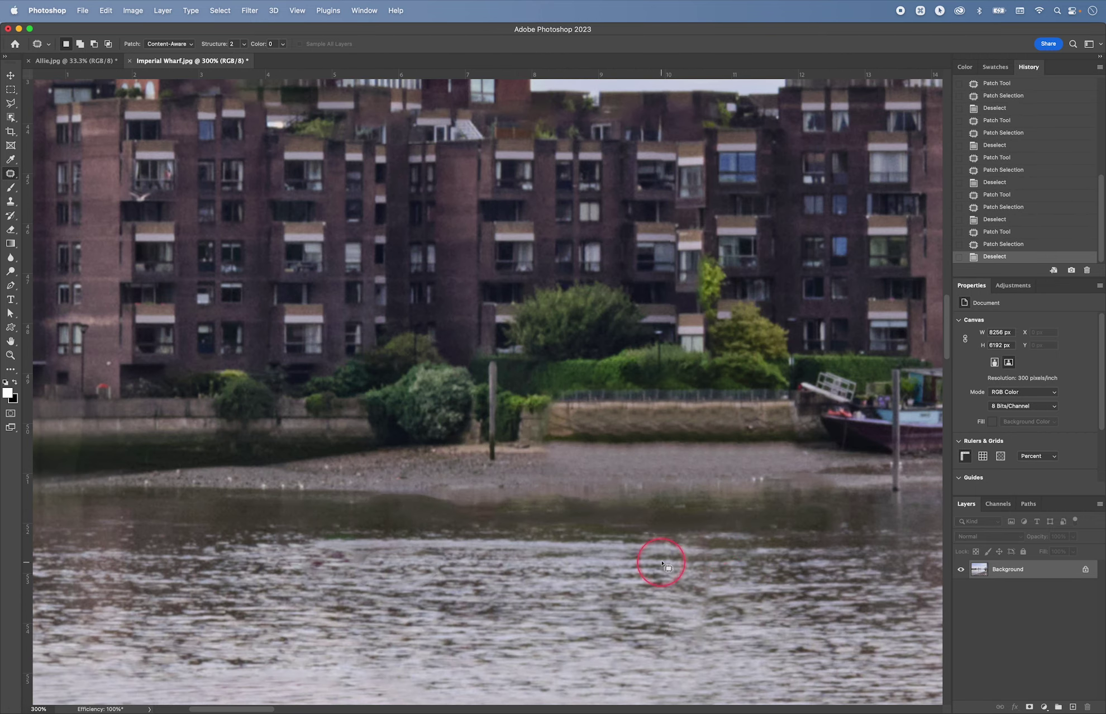
- Outline the seam in the open water, set the patch Structure to 7, and patch it with water from its right
{"action": "scroll", "coordinate": [699, 479], "scroll_direction": "down", "scroll_amount": 10}
{"action": "mouse_move", "coordinate": [592, 480]}
{"action": "left_mouse_down"}
{"action": "mouse_move", "coordinate": [570, 363]}
{"action": "mouse_move", "coordinate": [606, 489]}
{"action": "left_mouse_up"}
{"action": "key", "text": "super+z"}
{"action": "left_click", "coordinate": [244, 45]}
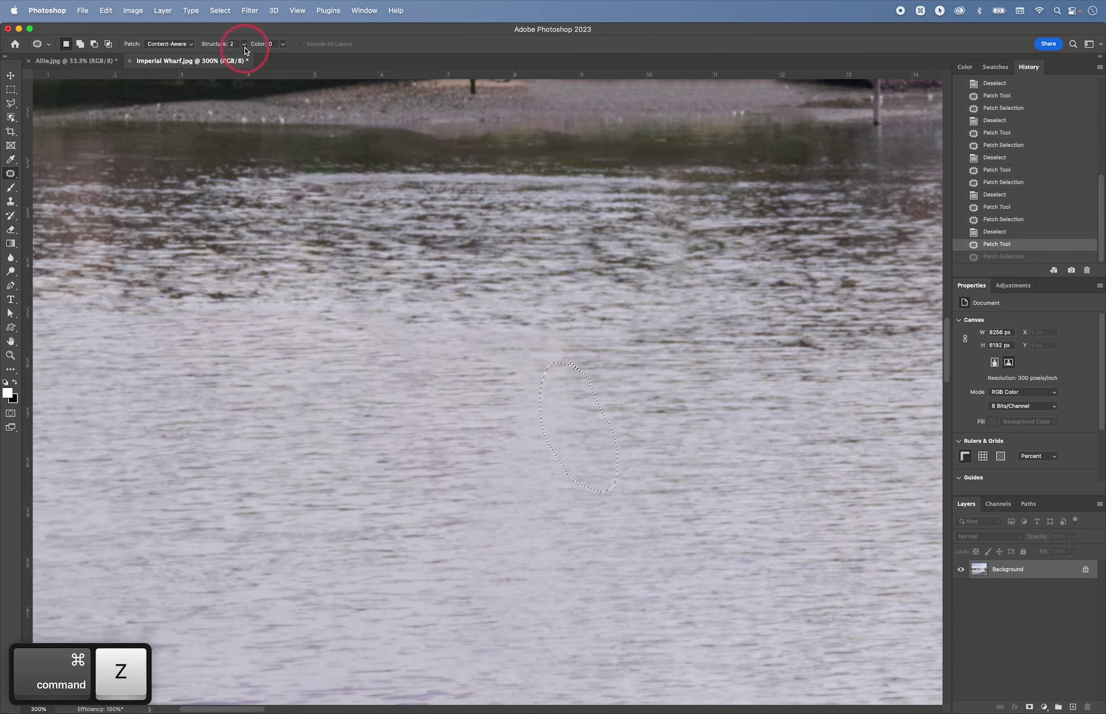
{"action": "left_click_drag", "start_coordinate": [244, 63], "coordinate": [307, 63]}
{"action": "left_click_drag", "start_coordinate": [563, 435], "coordinate": [710, 439]}
{"action": "left_click", "coordinate": [624, 434]}
- Patch further blotches along the seam in the open water with neighbouring water
{"action": "left_click_drag", "start_coordinate": [524, 343], "coordinate": [499, 370]}
{"action": "left_click_drag", "start_coordinate": [529, 418], "coordinate": [459, 416]}
{"action": "left_click", "coordinate": [713, 455]}
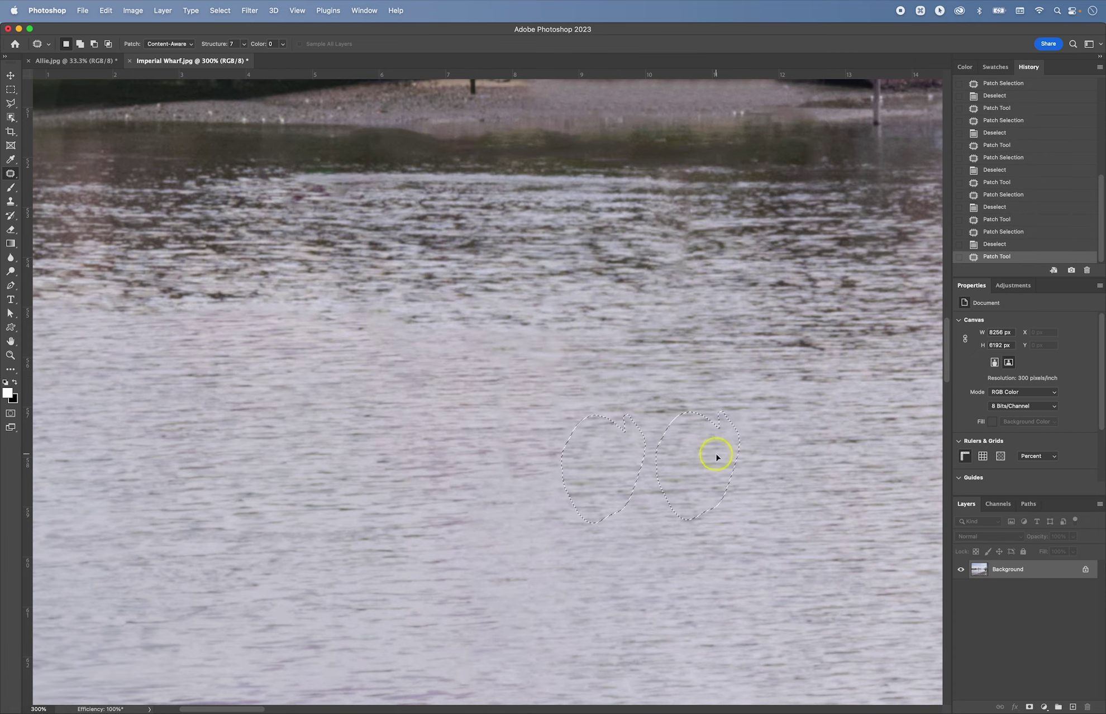
- Inspect the retouched buildings, wall, shoreline and water around the boat for remaining flaws
{"action": "scroll", "coordinate": [689, 410], "scroll_direction": "up", "scroll_amount": 15}
{"action": "scroll", "coordinate": [689, 407], "scroll_direction": "left", "scroll_amount": 10}
{"action": "scroll", "coordinate": [615, 469], "scroll_direction": "right", "scroll_amount": 12}
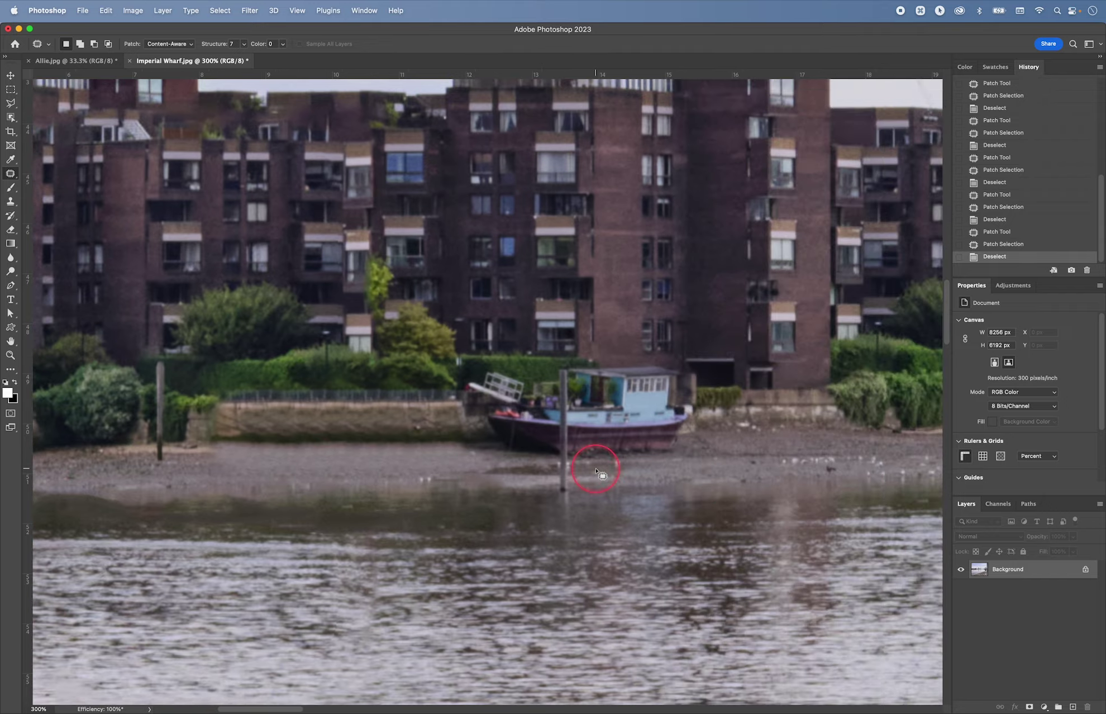
{"action": "scroll", "coordinate": [587, 462], "scroll_direction": "up", "scroll_amount": 5}
{"action": "scroll", "coordinate": [588, 464], "scroll_direction": "left", "scroll_amount": 3}
{"action": "mouse_move", "coordinate": [529, 398]}
{"action": "left_mouse_down"}
{"action": "mouse_move", "coordinate": [528, 466]}
{"action": "mouse_move", "coordinate": [585, 447]}
{"action": "mouse_move", "coordinate": [566, 395]}
{"action": "mouse_move", "coordinate": [440, 389]}
{"action": "left_mouse_up"}
{"action": "scroll", "coordinate": [565, 396], "scroll_direction": "down", "scroll_amount": 2}
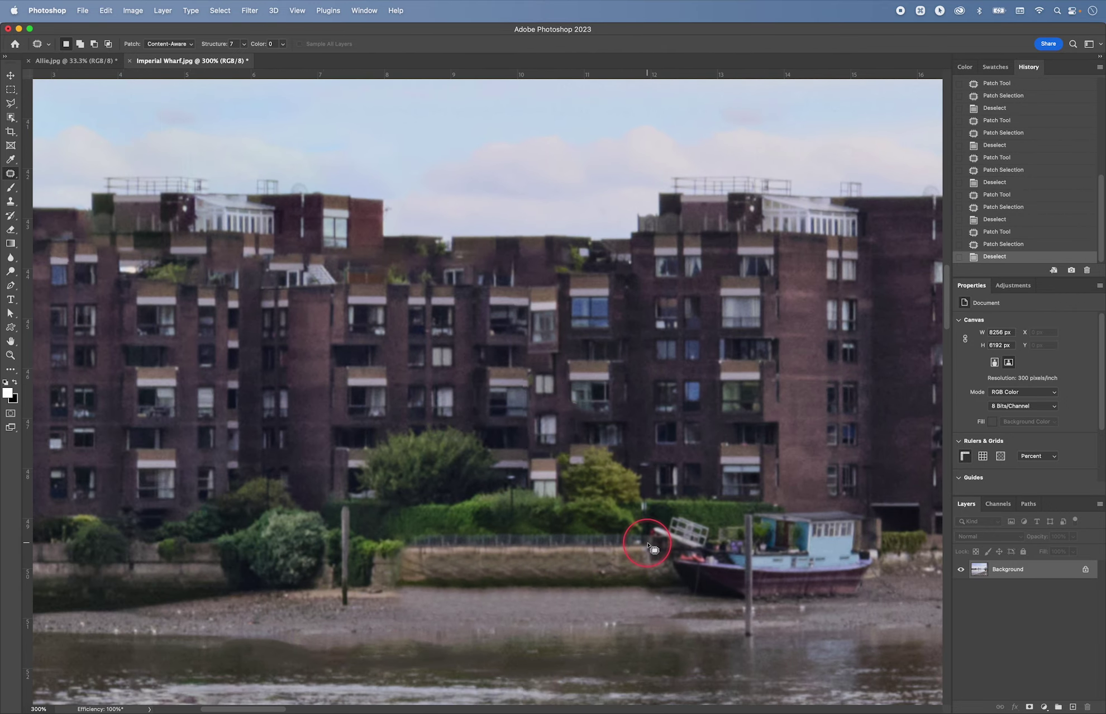
{"action": "key", "text": "super+d"}
{"action": "key", "text": "super+minus"}
{"action": "key", "text": "super+minus"}
{"action": "key", "text": "super+minus"}
{"action": "key", "text": "super+minus"}
{"action": "key", "text": "super+minus"}
- Clone the dark river wall over the green patch and light streak at the photo's left end
{"action": "key", "text": "super+equal"}
{"action": "key", "text": "super+equal"}
{"action": "key", "text": "super+equal"}
{"action": "key", "text": "super+equal"}
{"action": "key", "text": "super+equal"}
{"action": "key", "text": "space"}
{"action": "left_click_drag", "start_coordinate": [648, 543], "coordinate": [423, 430]}
{"action": "key", "text": "s"}
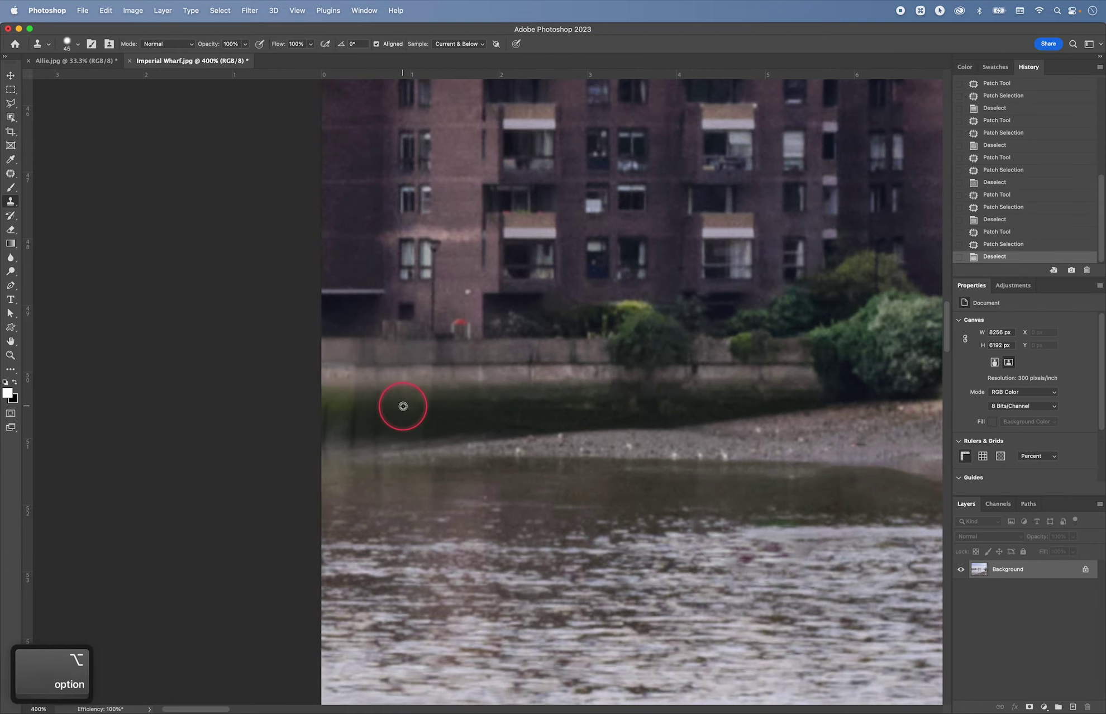
{"action": "left_click", "coordinate": [402, 405], "text": "alt"}
{"action": "left_click", "coordinate": [338, 409]}
{"action": "left_click", "coordinate": [342, 419]}
{"action": "left_click", "coordinate": [375, 427]}
{"action": "left_click", "coordinate": [381, 424]}
- Undo the last clone stroke and blend the base of the dark wall with the Clone Stamp at 30% opacity
{"action": "key", "text": "super+z"}
{"action": "key", "text": "3"}
{"action": "left_click", "coordinate": [386, 425]}
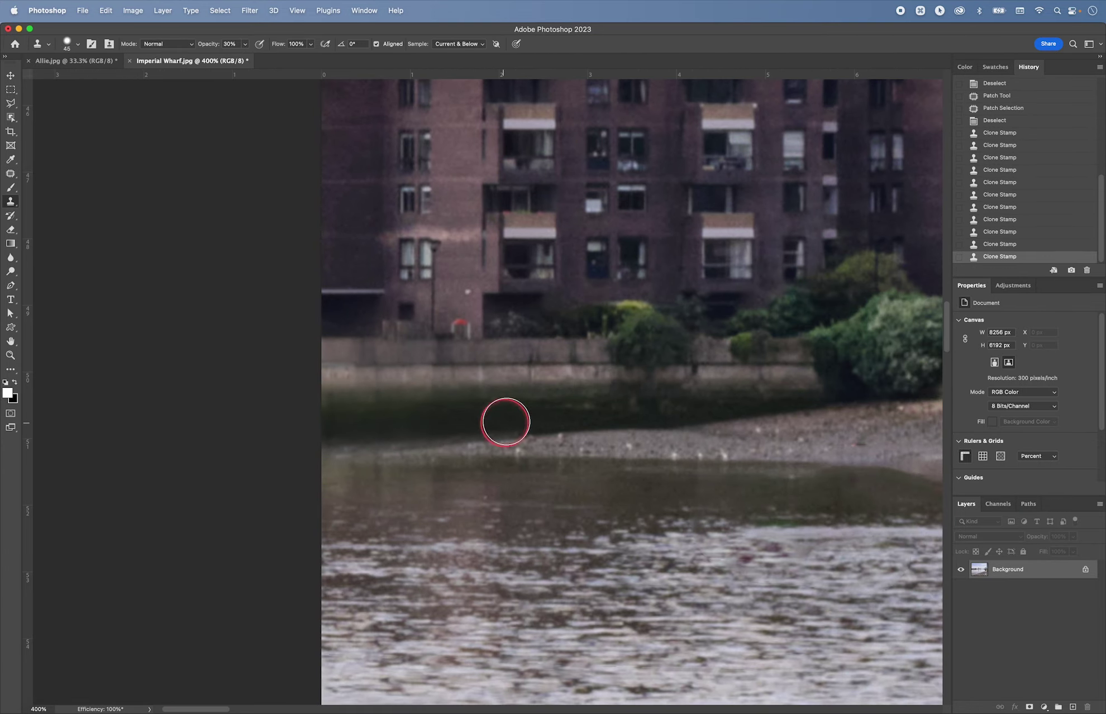
- Review the extended riverside buildings up close and within the whole photo
{"action": "key", "text": "super+0"}
{"action": "key", "text": "z"}
{"action": "left_click", "coordinate": [206, 430]}
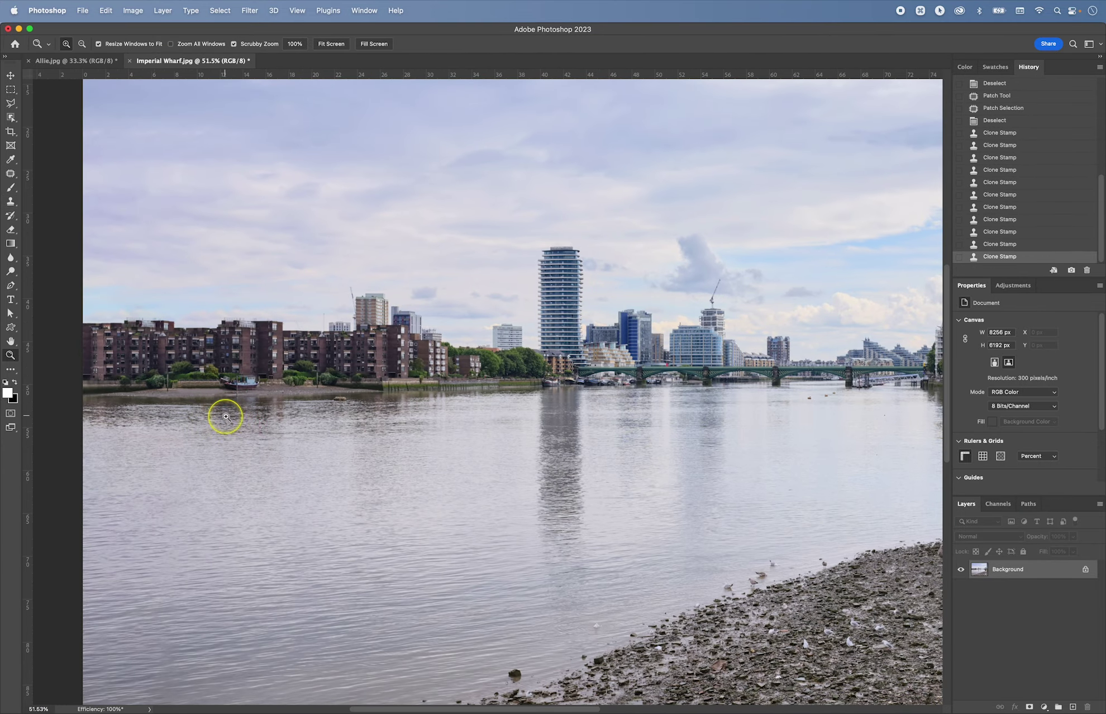
{"action": "left_click_drag", "start_coordinate": [225, 412], "coordinate": [600, 506]}
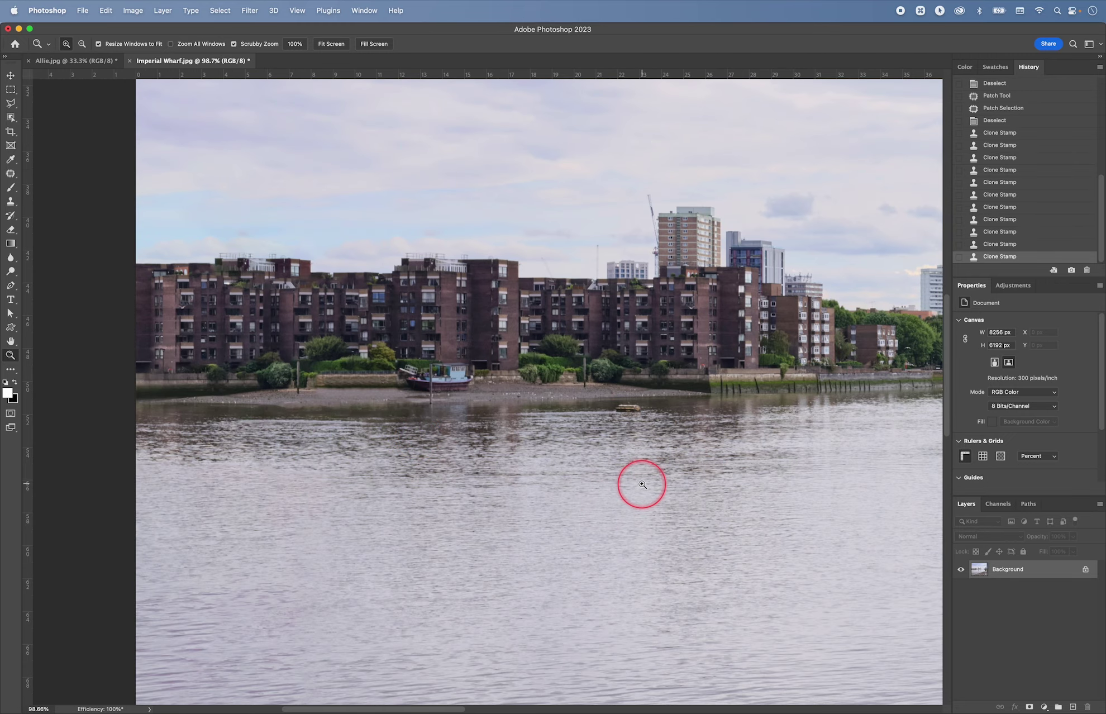
{"action": "key", "text": "super+0"}
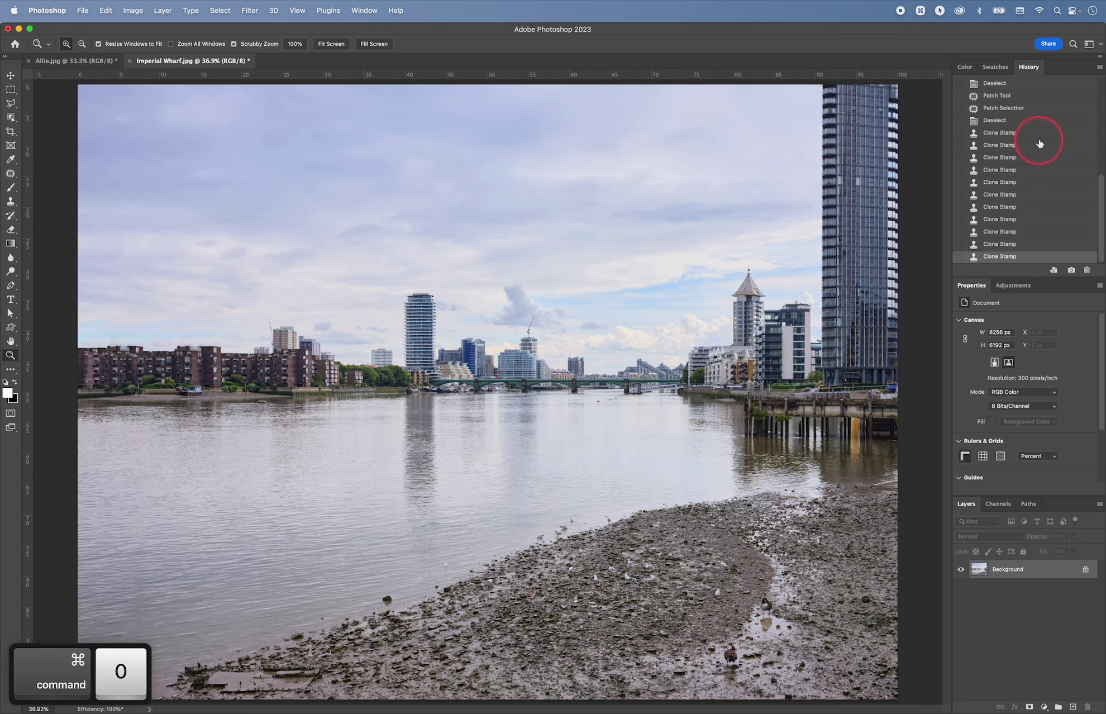
- Compare the opened Imperial Wharf.jpg with the latest retouched state twice, finishing on the retouched version
{"action": "scroll", "coordinate": [1039, 144], "scroll_direction": "up", "scroll_amount": 10}
{"action": "left_click", "coordinate": [1011, 85]}
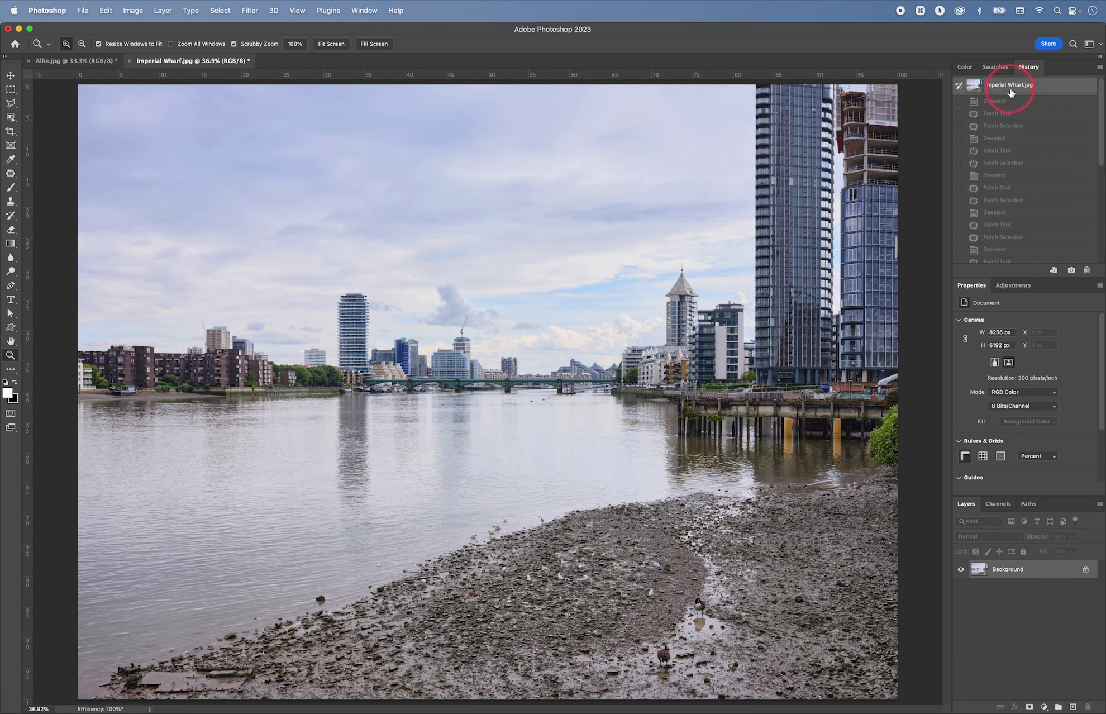
{"action": "scroll", "coordinate": [1023, 186], "scroll_direction": "down", "scroll_amount": 8}
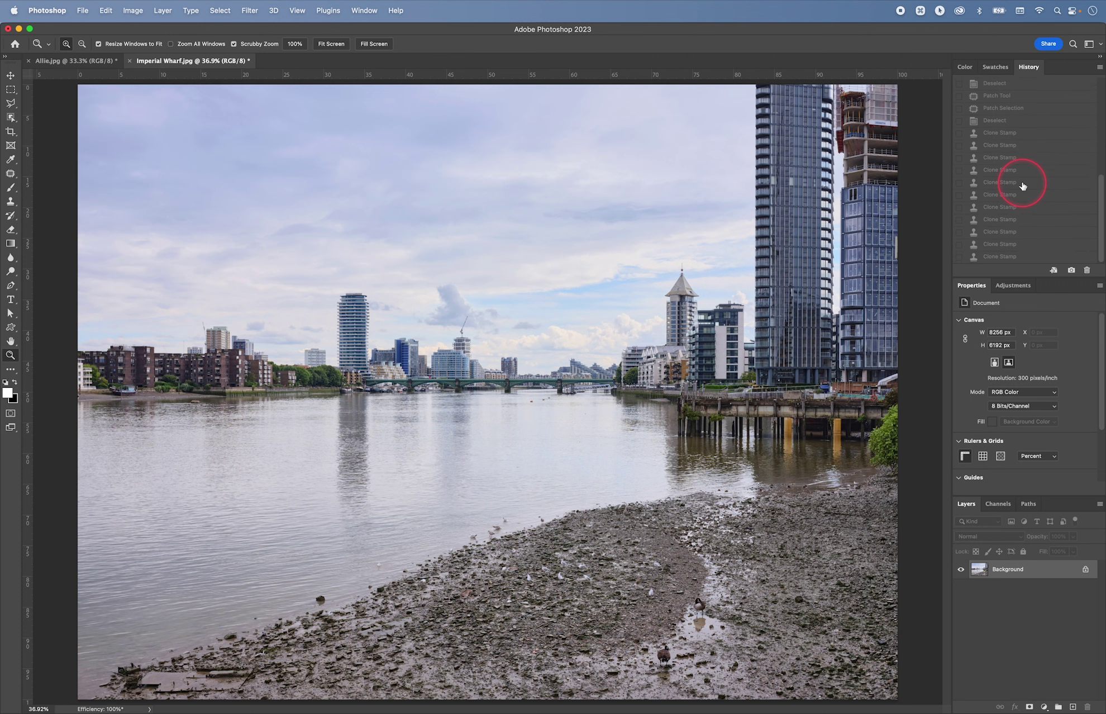
{"action": "left_click", "coordinate": [999, 257]}
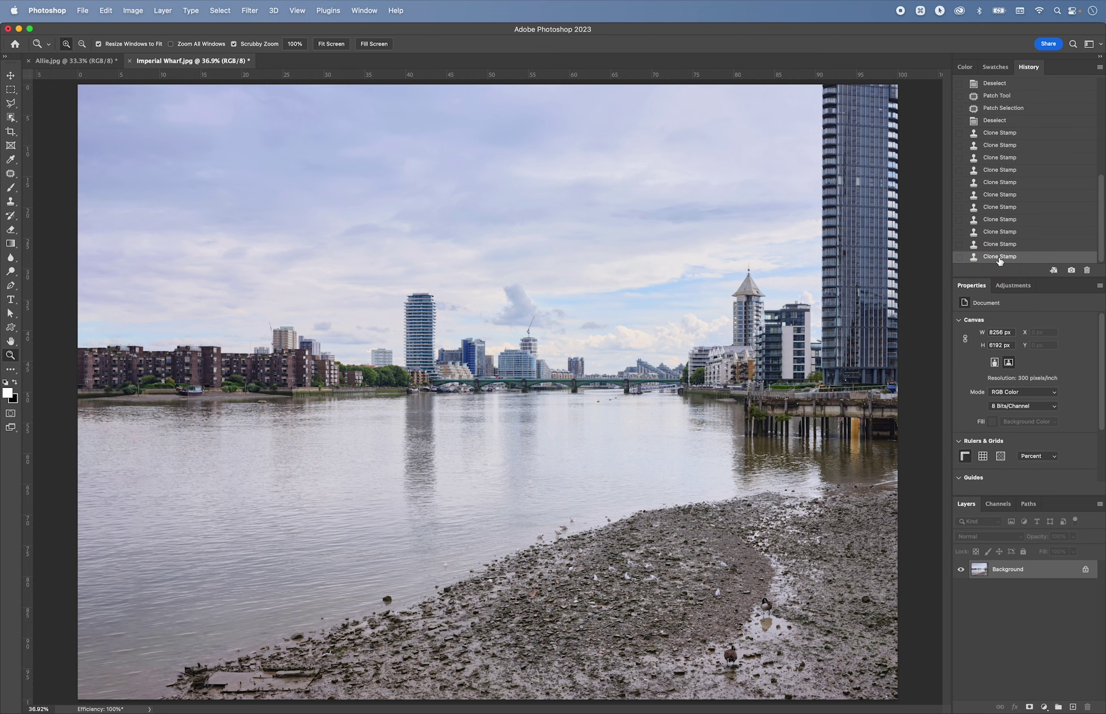
{"action": "scroll", "coordinate": [1000, 141], "scroll_direction": "up", "scroll_amount": 10}
{"action": "left_click", "coordinate": [1001, 84]}
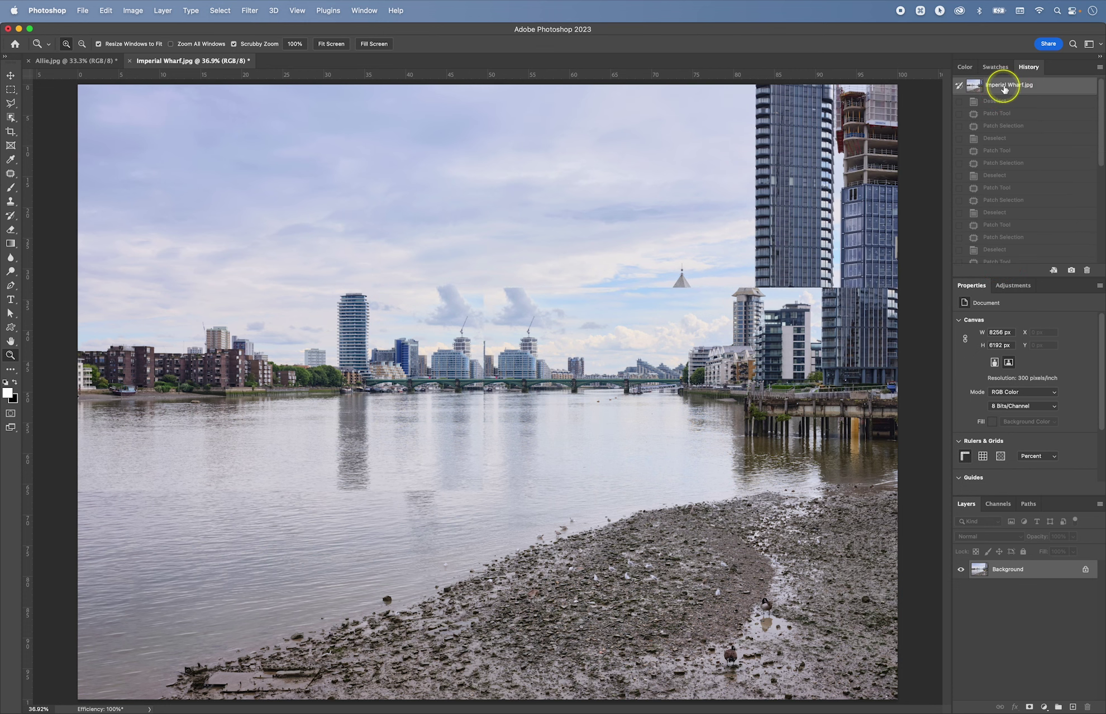
{"action": "scroll", "coordinate": [1023, 170], "scroll_direction": "down", "scroll_amount": 8}
{"action": "left_click_drag", "start_coordinate": [1021, 185], "coordinate": [1011, 258]}
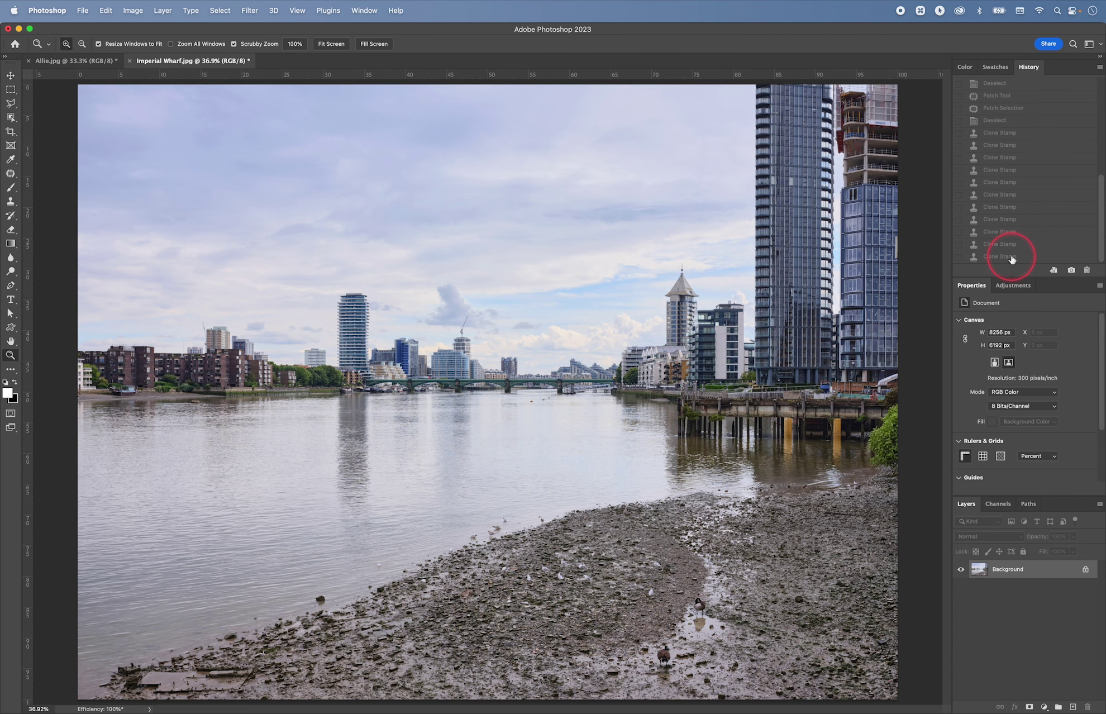
{"action": "left_click", "coordinate": [1013, 258]}
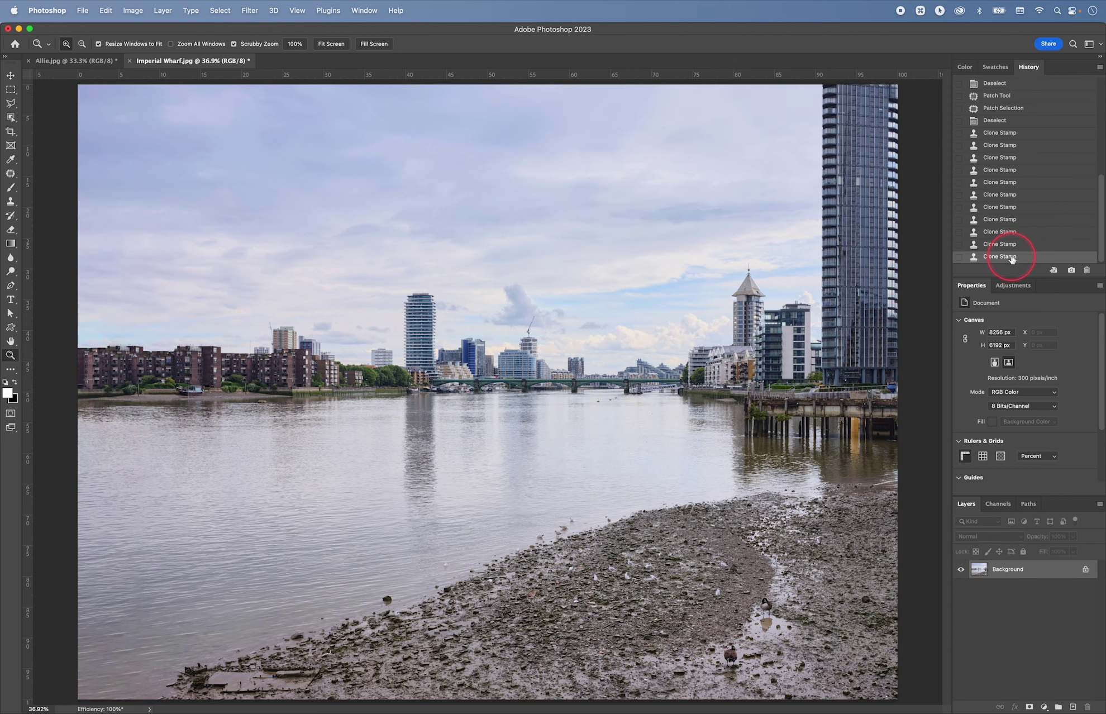